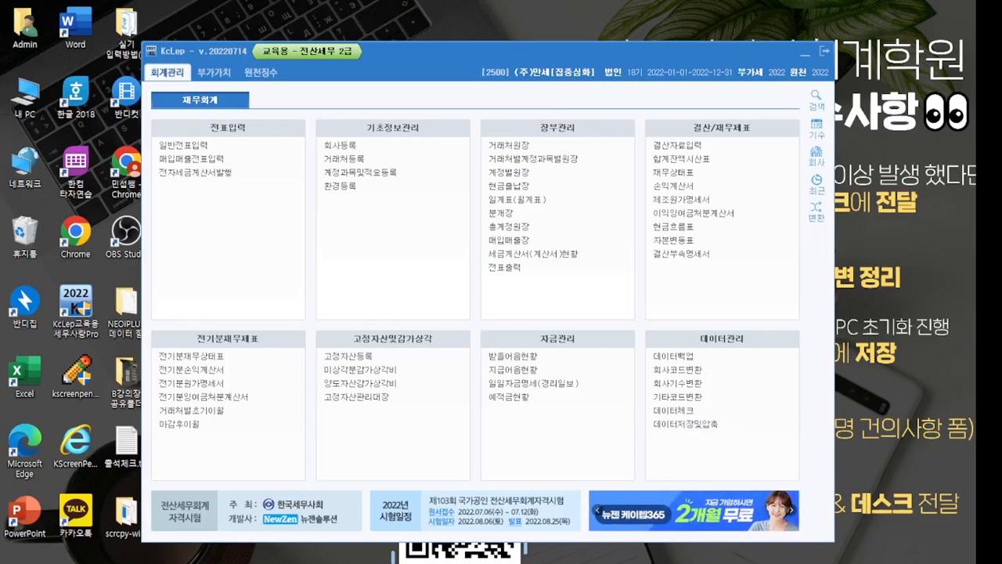
- Switch to the textbook problem and underline the shipment-date and exchange-date rates of the 히로상사 row
{"action": "mouse_move", "coordinate": [352, 563]}
{"action": "left_click", "coordinate": [428, 528]}
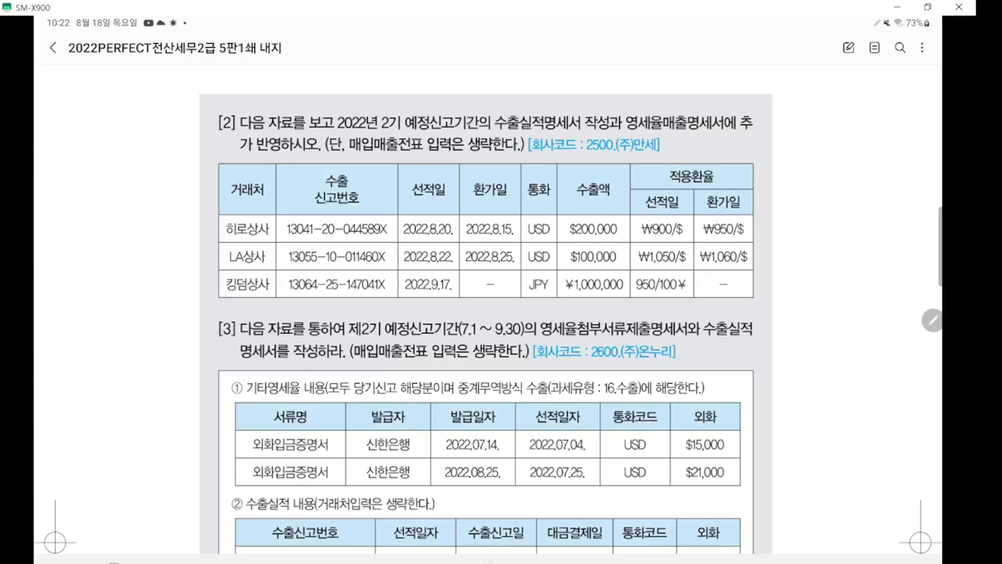
{"action": "left_click_drag", "start_coordinate": [71, 125], "coordinate": [924, 397]}
{"action": "scroll", "coordinate": [837, 364], "scroll_direction": "up", "scroll_amount": 3}
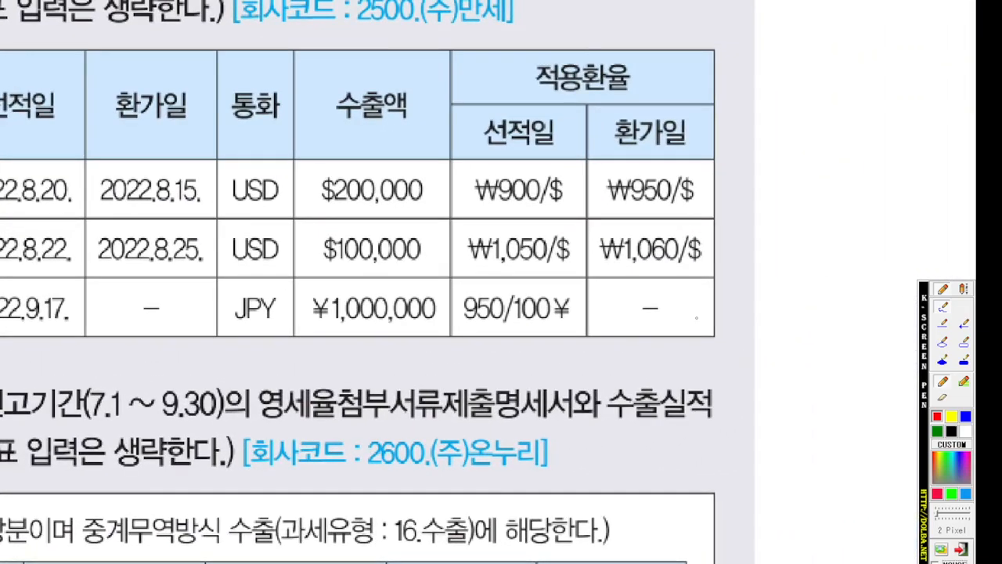
{"action": "scroll", "coordinate": [694, 320], "scroll_direction": "down", "scroll_amount": 2}
{"action": "scroll", "coordinate": [694, 320], "scroll_direction": "up", "scroll_amount": 2}
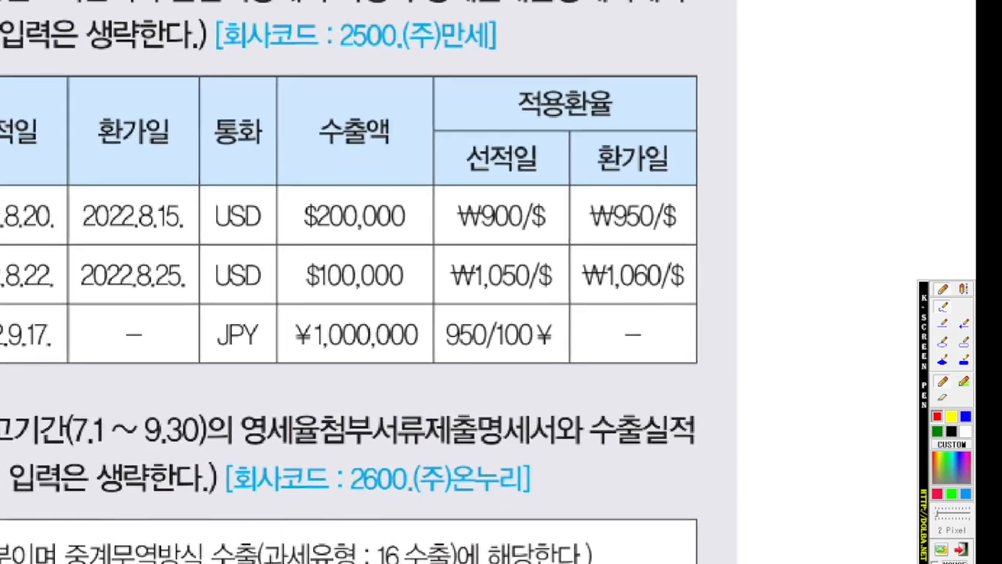
{"action": "left_click_drag", "start_coordinate": [468, 233], "coordinate": [687, 233]}
{"action": "scroll", "coordinate": [635, 247], "scroll_direction": "down", "scroll_amount": 1}
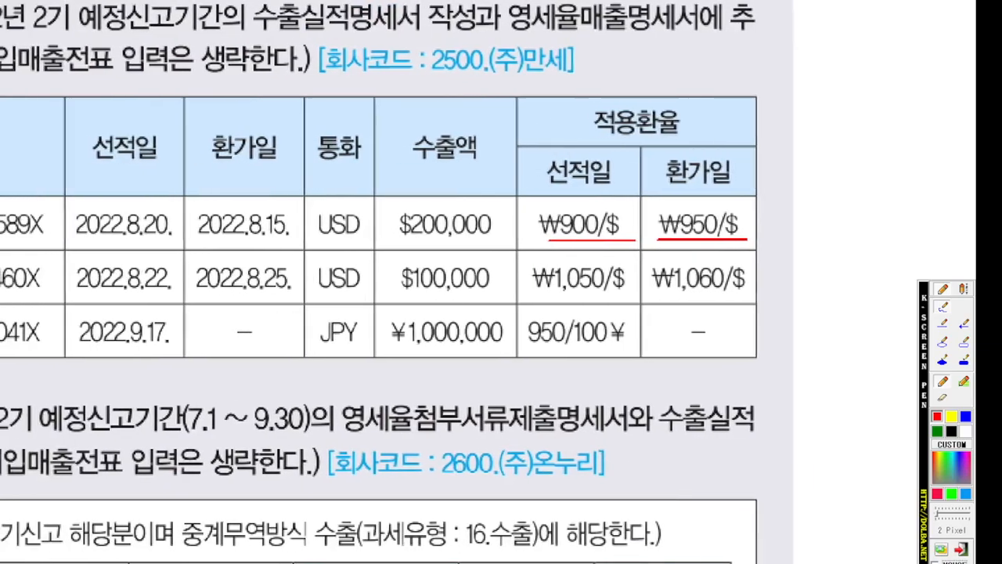
- Box the currency USD and underline the export amount $200,000 in the 히로상사 row
{"action": "scroll", "coordinate": [410, 282], "scroll_direction": "left", "scroll_amount": 1}
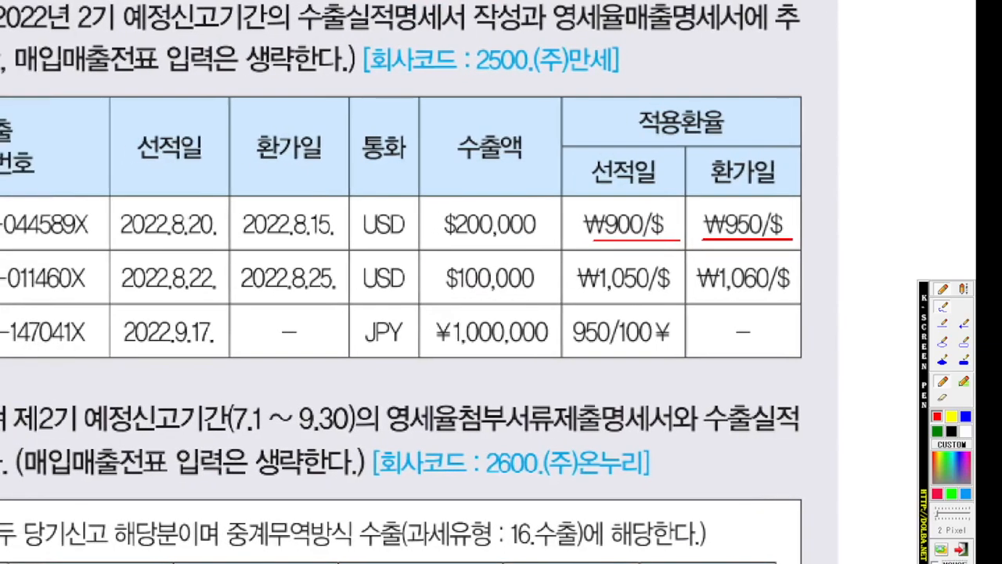
{"action": "scroll", "coordinate": [435, 282], "scroll_direction": "left", "scroll_amount": 1}
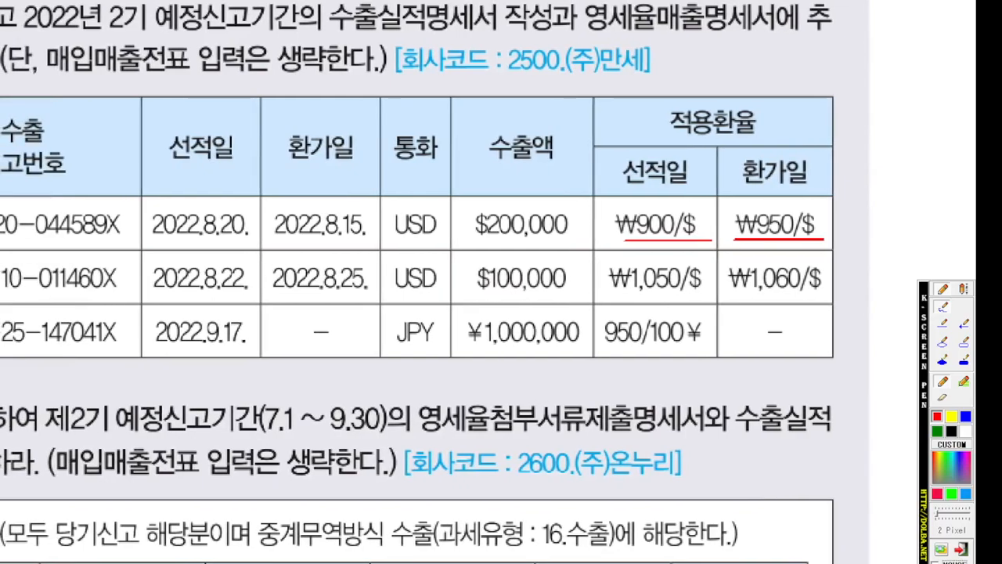
{"action": "mouse_move", "coordinate": [447, 249]}
{"action": "left_mouse_down"}
{"action": "mouse_move", "coordinate": [391, 249]}
{"action": "mouse_move", "coordinate": [382, 209]}
{"action": "mouse_move", "coordinate": [434, 204]}
{"action": "mouse_move", "coordinate": [444, 246]}
{"action": "left_mouse_up"}
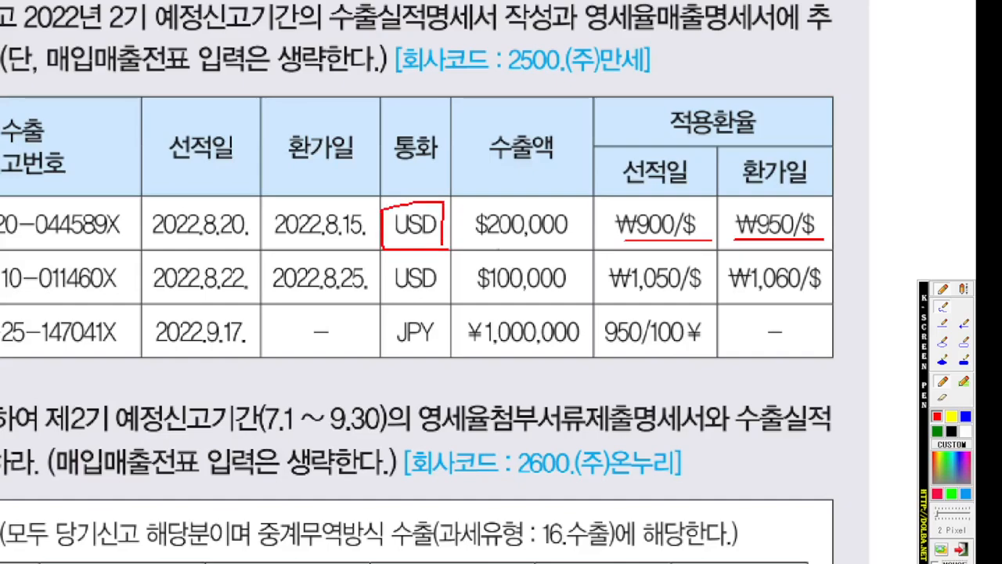
{"action": "left_click_drag", "start_coordinate": [471, 242], "coordinate": [584, 241]}
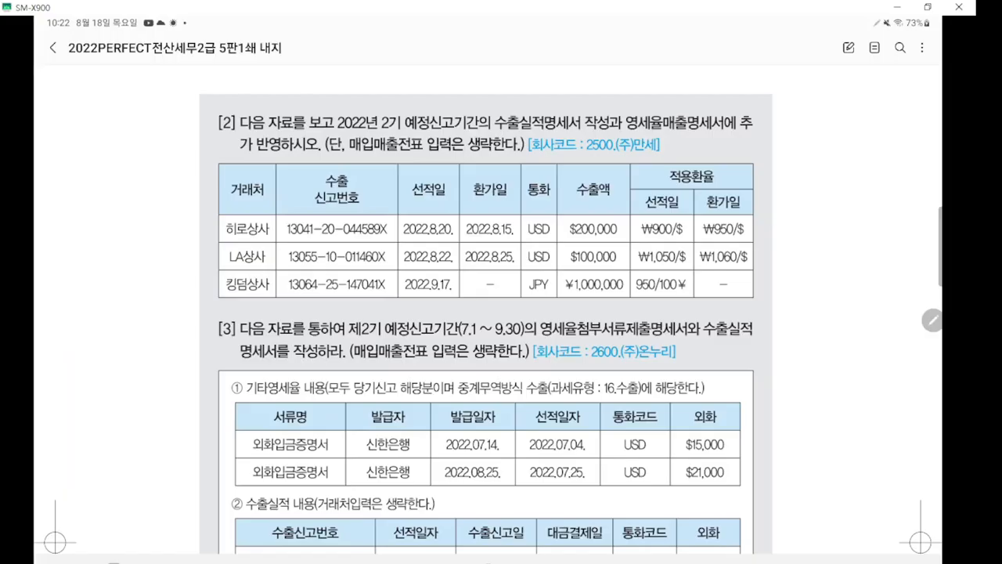
- Switch to KcLep and open the export performance statement (수출실적명세서) among the VAT schedules
{"action": "key", "text": "alt+Tab"}
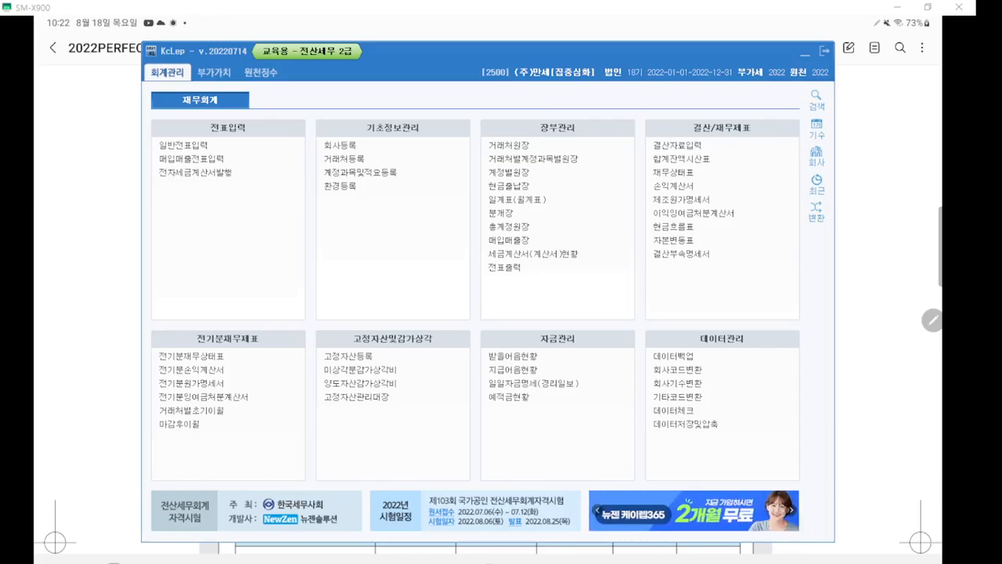
{"action": "left_click", "coordinate": [214, 72]}
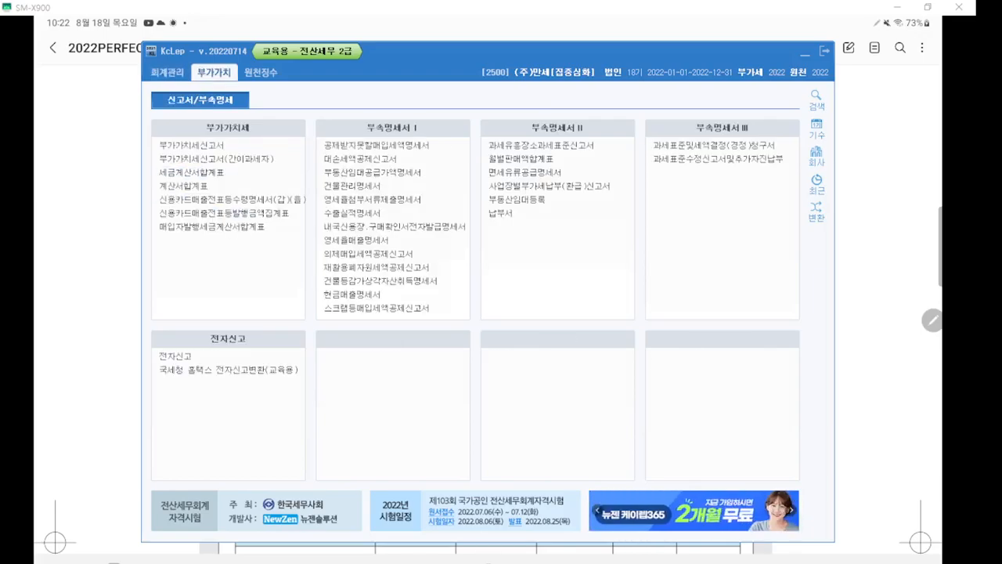
{"action": "key", "text": "ctrl+1"}
{"action": "scroll", "coordinate": [449, 214], "scroll_direction": "up", "scroll_amount": 4}
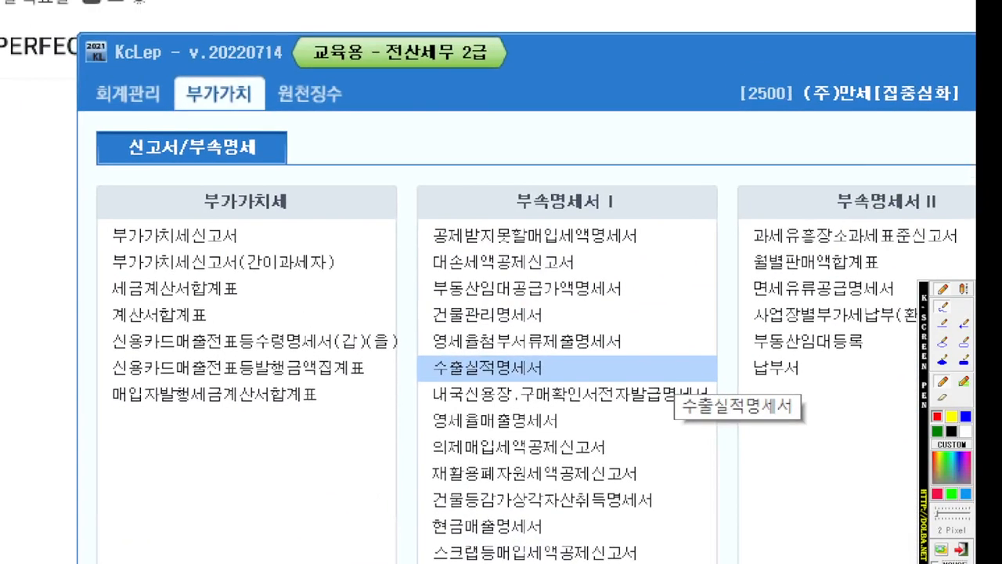
{"action": "scroll", "coordinate": [481, 243], "scroll_direction": "up", "scroll_amount": 1}
{"action": "left_click_drag", "start_coordinate": [114, 114], "coordinate": [217, 113]}
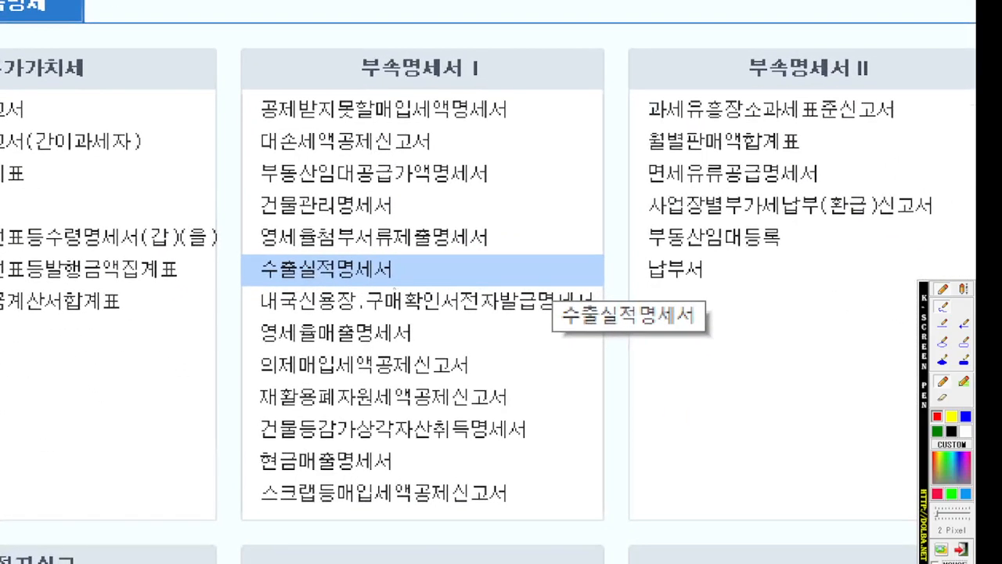
{"action": "left_click_drag", "start_coordinate": [419, 283], "coordinate": [246, 282]}
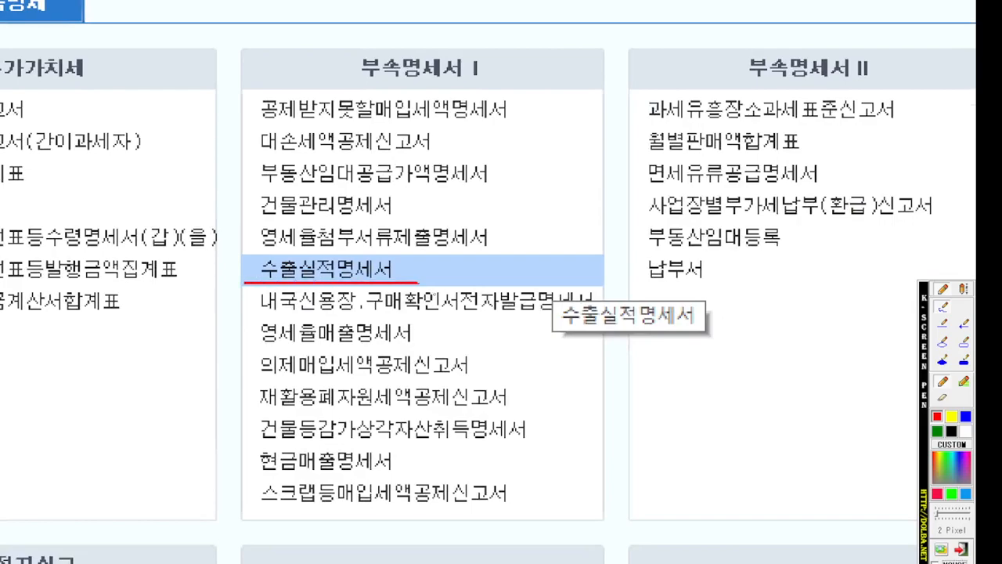
{"action": "key", "text": "Escape"}
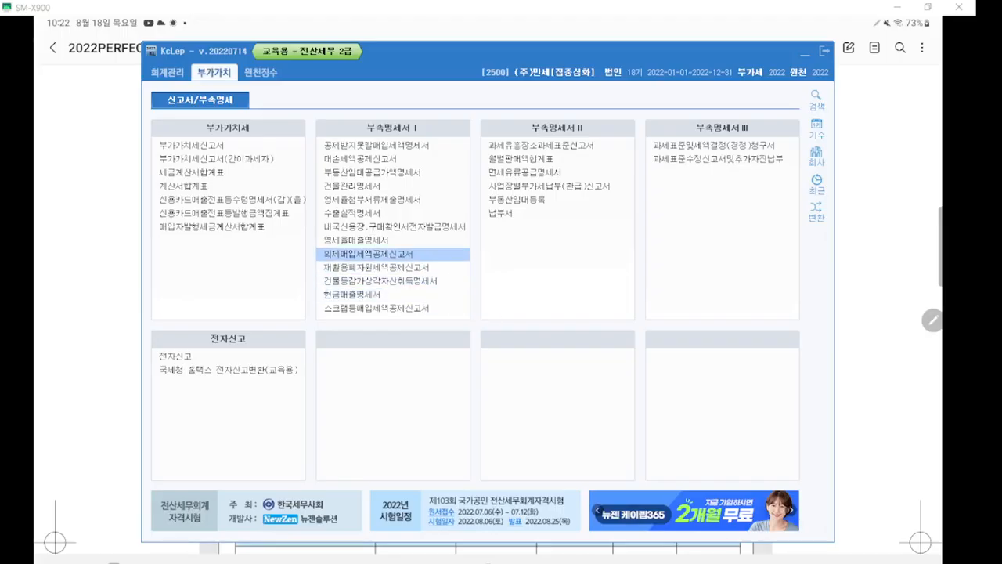
{"action": "left_click", "coordinate": [352, 213]}
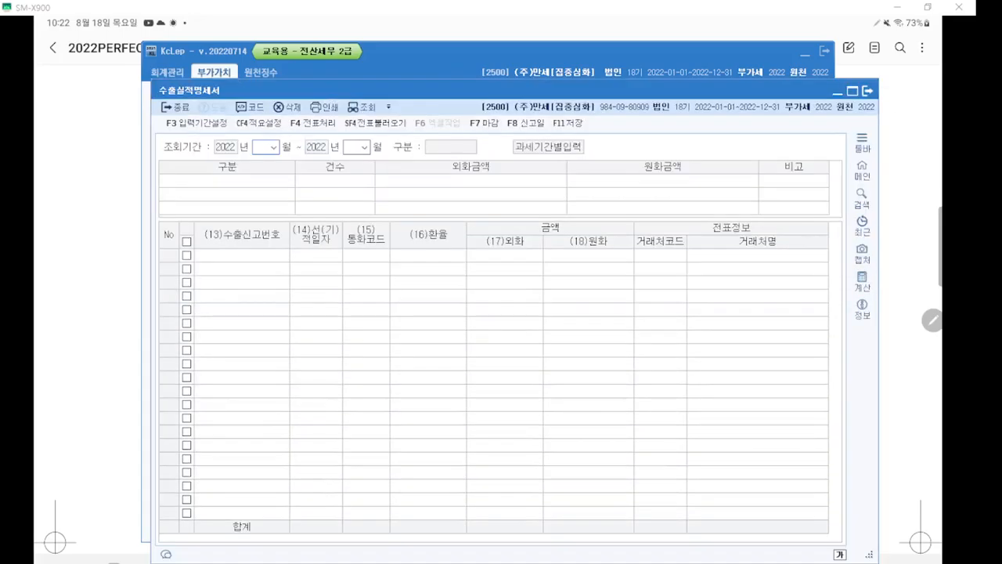
- Reposition the statement window and set the query period to July through September 2022
{"action": "left_click_drag", "start_coordinate": [351, 94], "coordinate": [339, 60]}
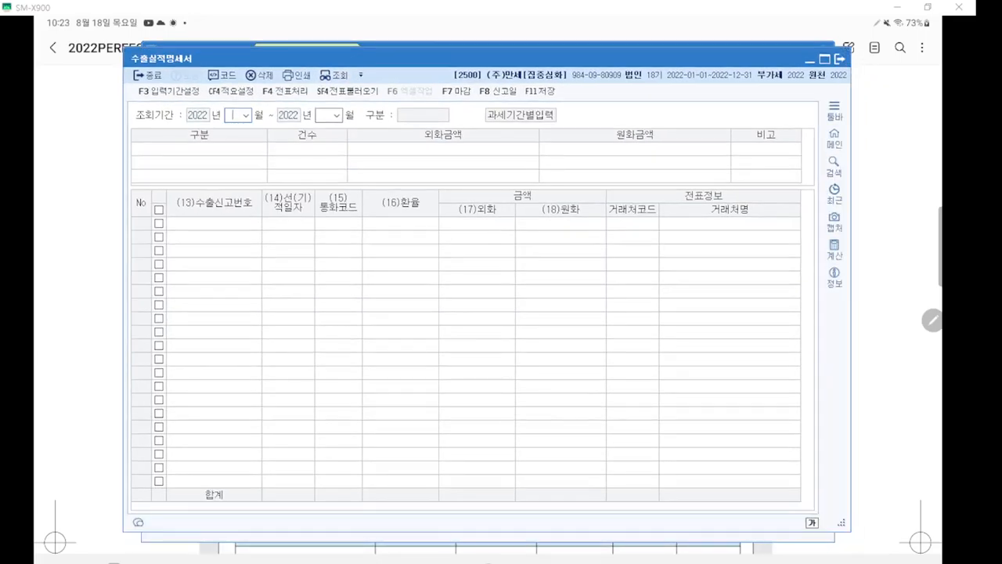
{"action": "type", "text": "7"}
{"action": "key", "text": "Return"}
{"action": "type", "text": "9"}
{"action": "key", "text": "Return"}
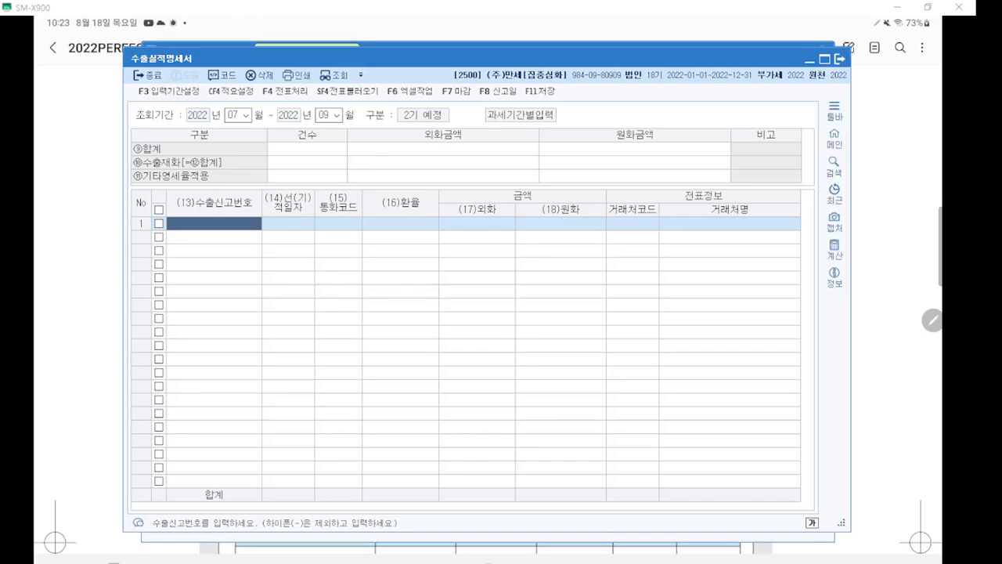
- Switch to the textbook problem and underline the export declaration number of the 히로상사 row
{"action": "key", "text": "alt+Tab"}
{"action": "key", "text": "alt+Tab"}
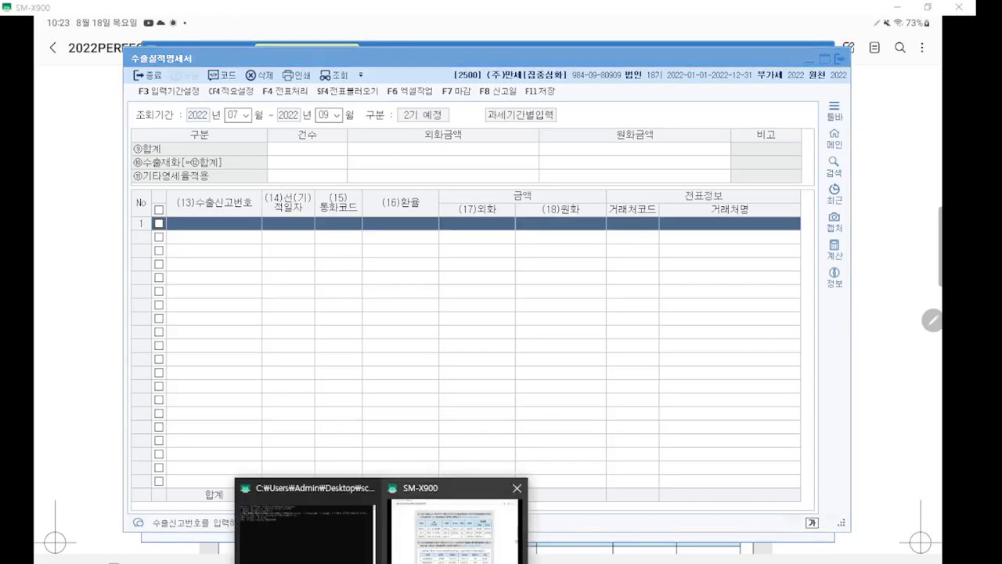
{"action": "key", "text": "F9"}
{"action": "scroll", "coordinate": [485, 304], "scroll_direction": "up", "scroll_amount": 5}
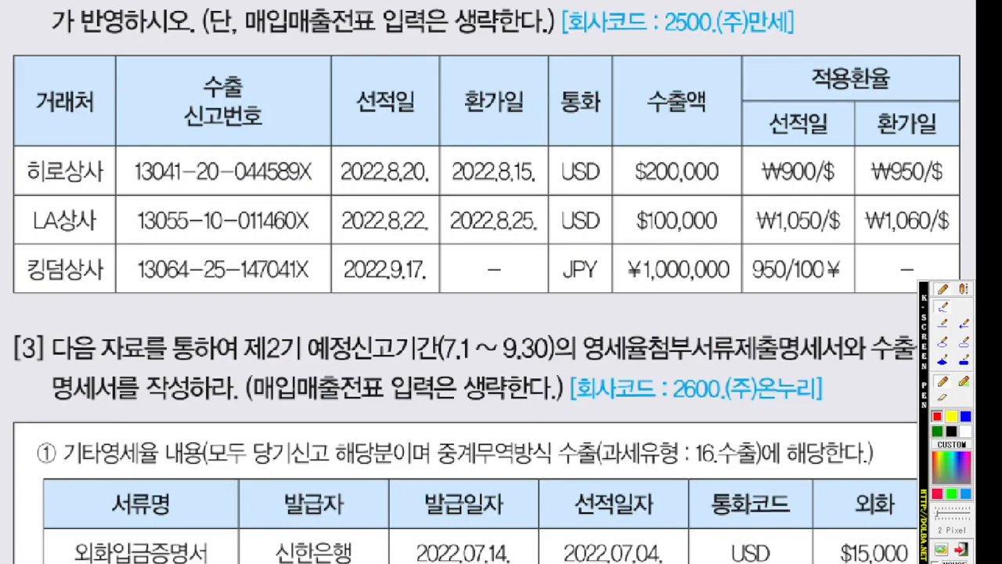
{"action": "left_click_drag", "start_coordinate": [130, 186], "coordinate": [349, 187]}
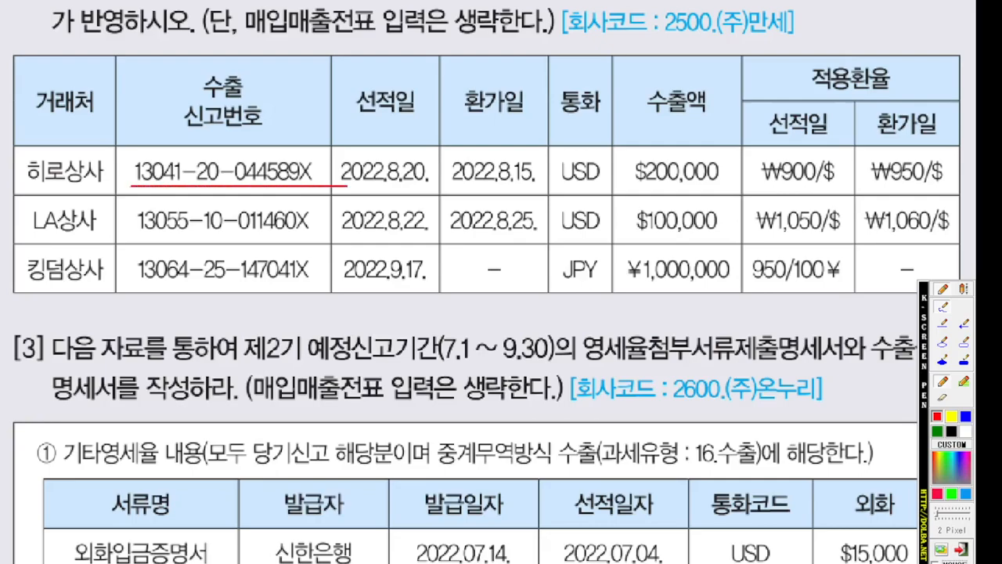
{"action": "key", "text": "Escape"}
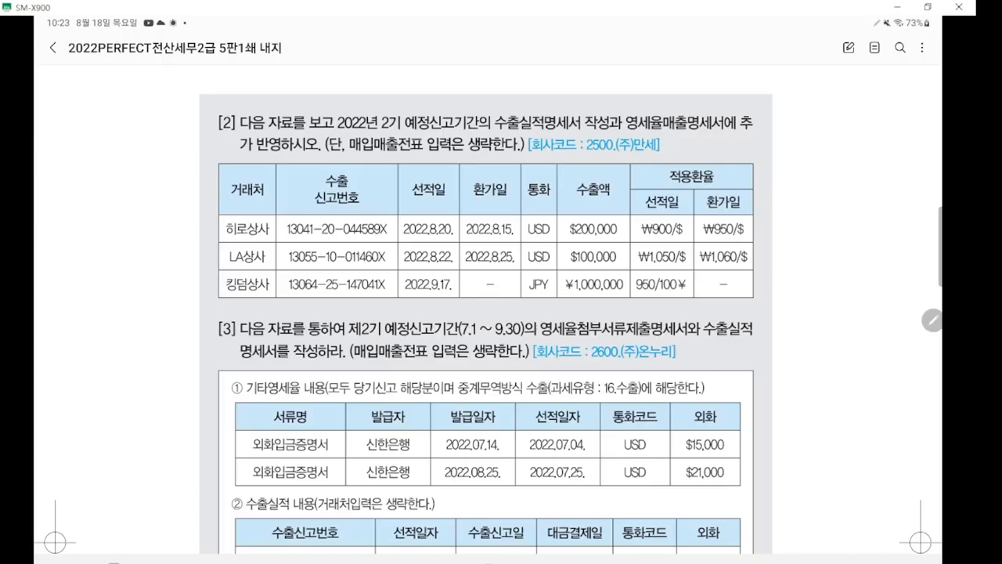
{"action": "left_click", "coordinate": [416, 562]}
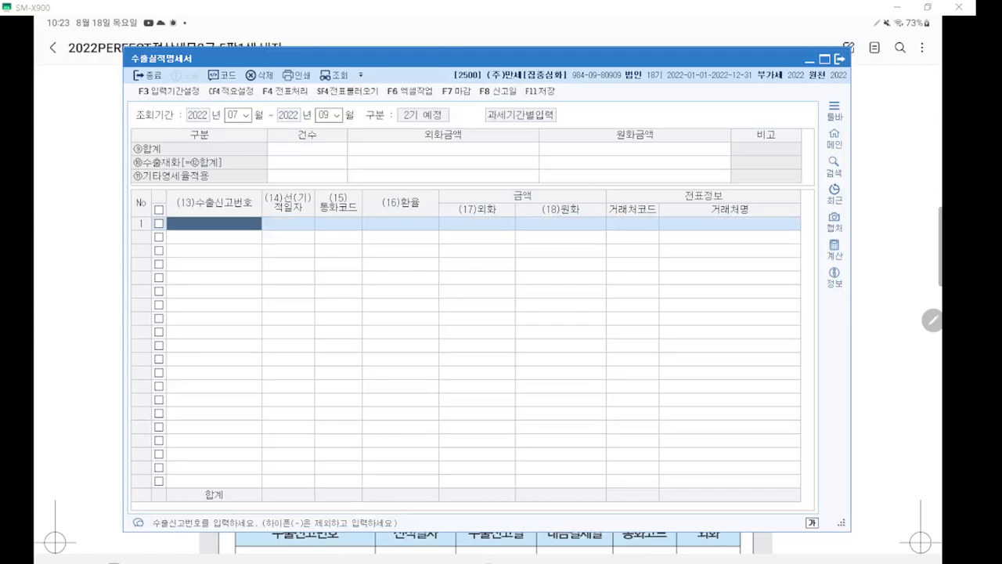
{"action": "type", "text": "13041"}
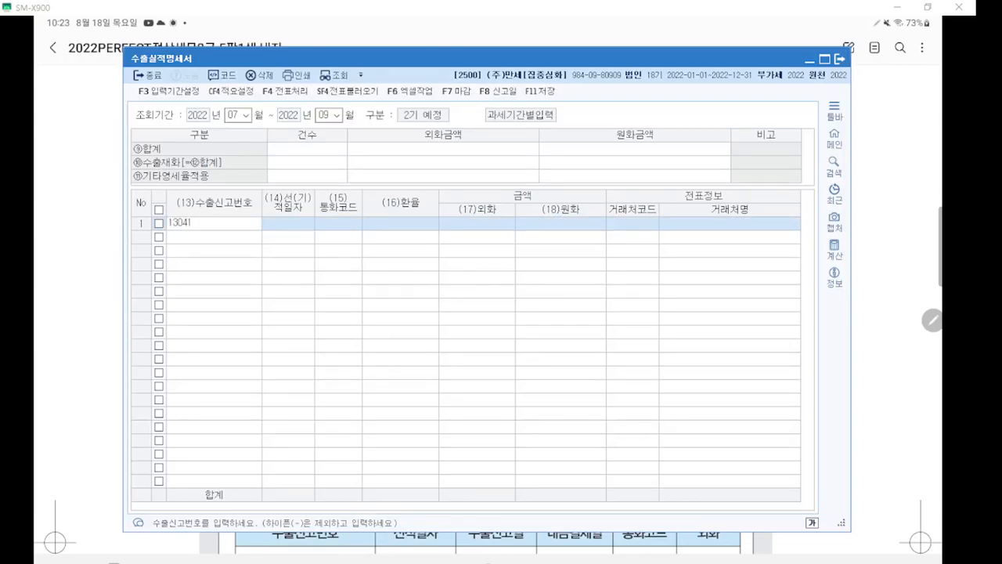
{"action": "type", "text": "20044589ㅌ"}
{"action": "key", "text": "Hangul"}
{"action": "key", "text": "BackSpace"}
{"action": "type", "text": "X"}
{"action": "key", "text": "Return"}
{"action": "key", "text": "Hangul"}
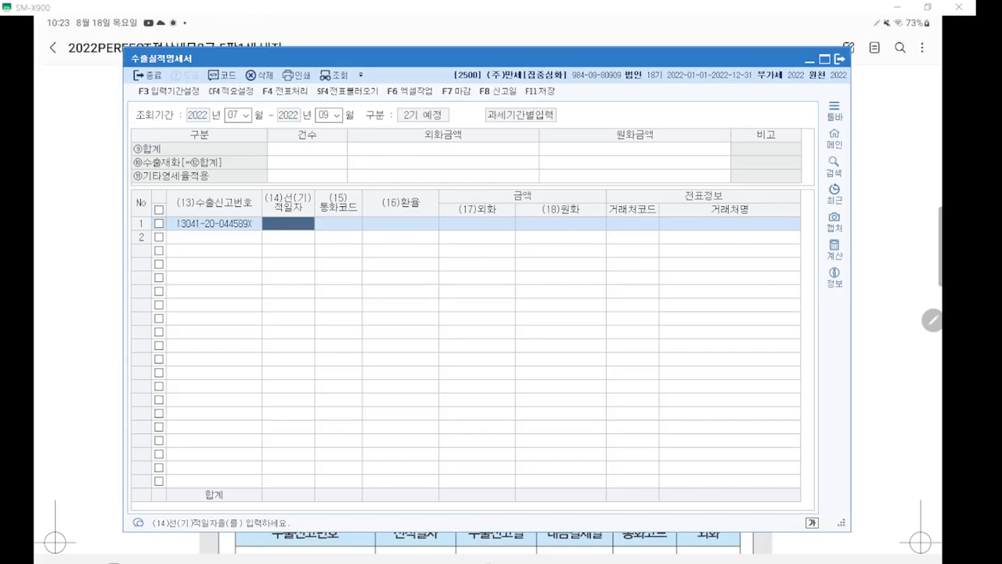
- Enter 2022-08-20 as the shipment date in row 1
{"action": "type", "text": "2022-"}
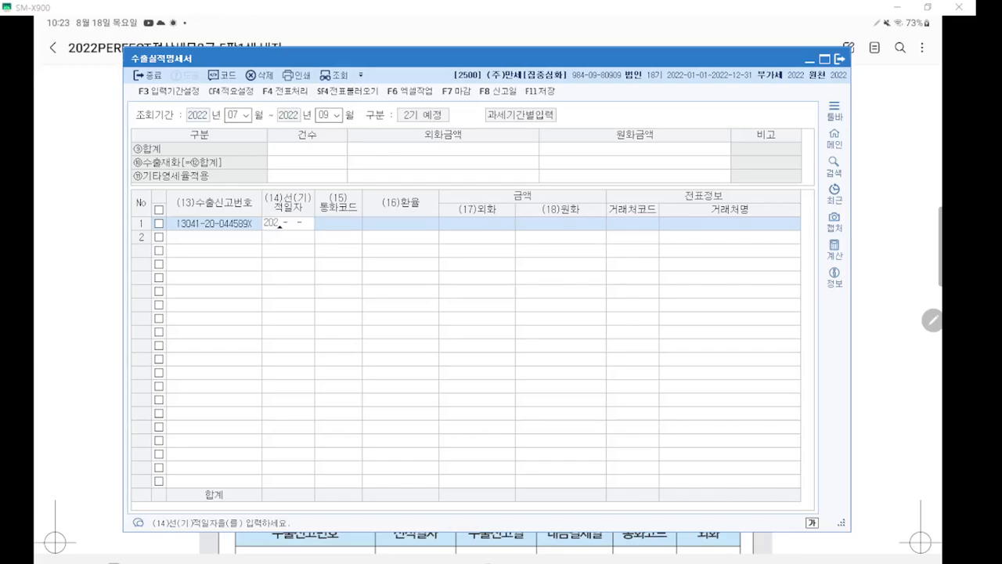
{"action": "type", "text": "08-20"}
{"action": "key", "text": "Return"}
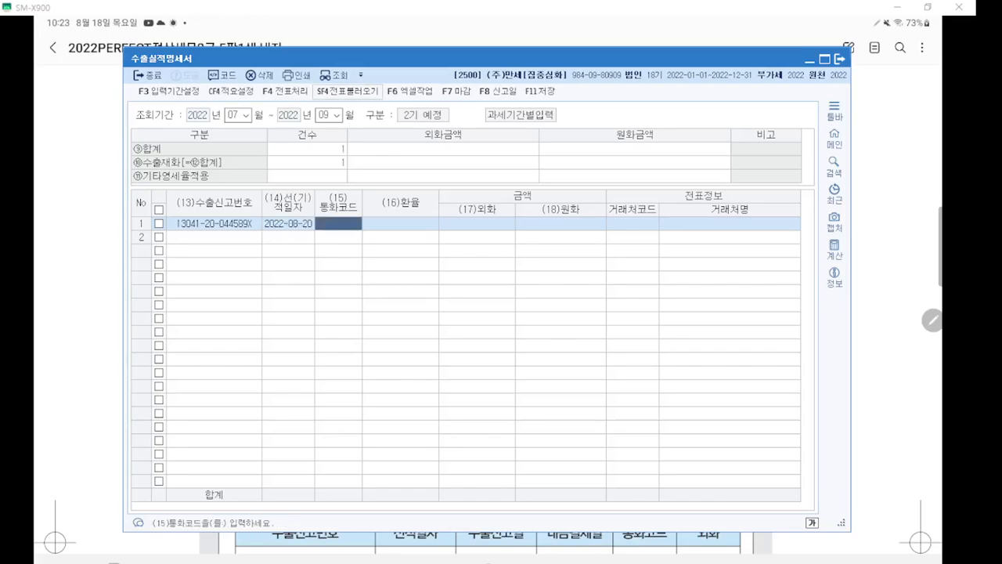
{"action": "key", "text": "F12"}
{"action": "key", "text": "Hangul"}
{"action": "type", "text": "ㅕ"}
{"action": "key", "text": "BackSpace"}
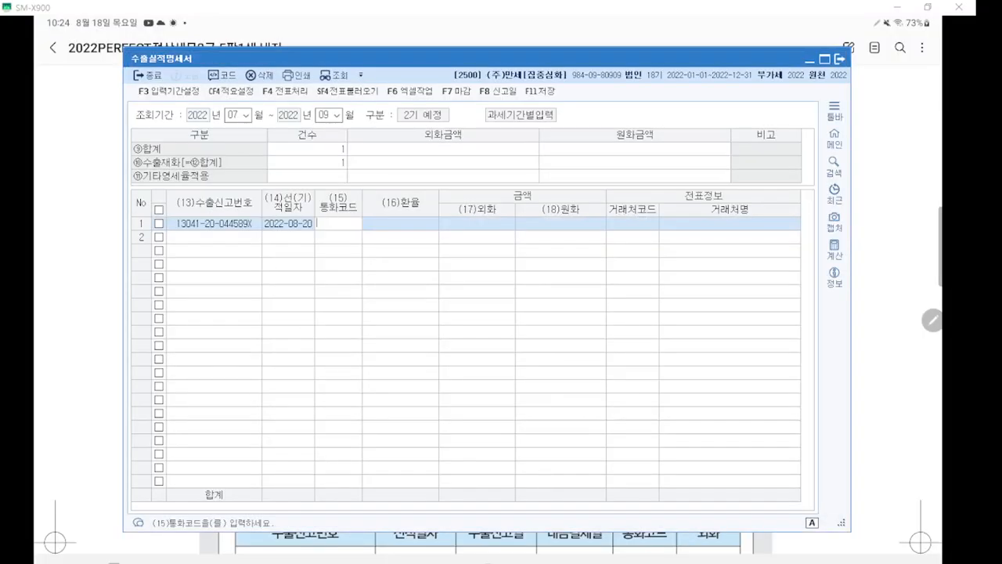
{"action": "key", "text": "Escape"}
- Look up 미국 in the currency code help and set row 1's currency code to USD
{"action": "key", "text": "F2"}
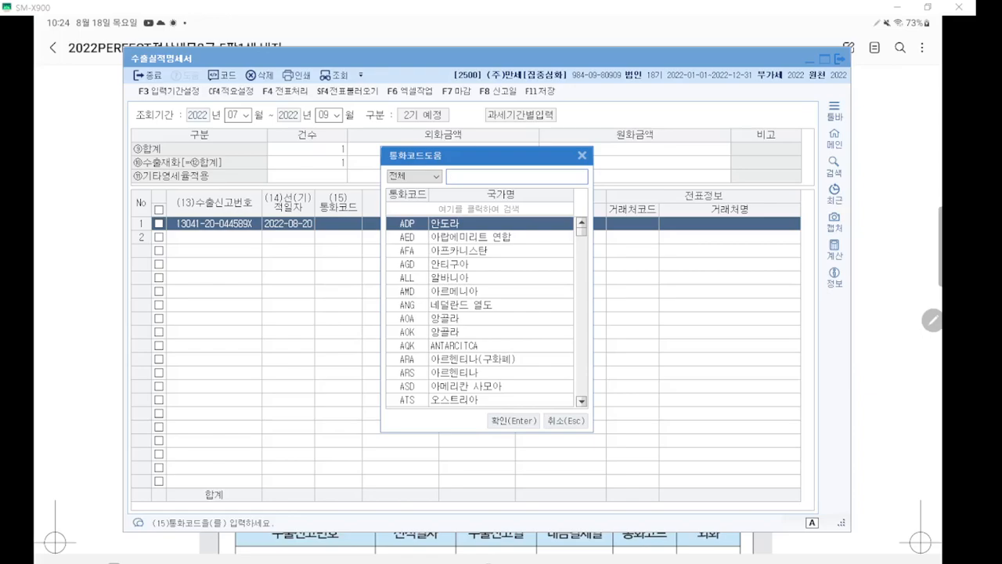
{"action": "type", "text": "미국"}
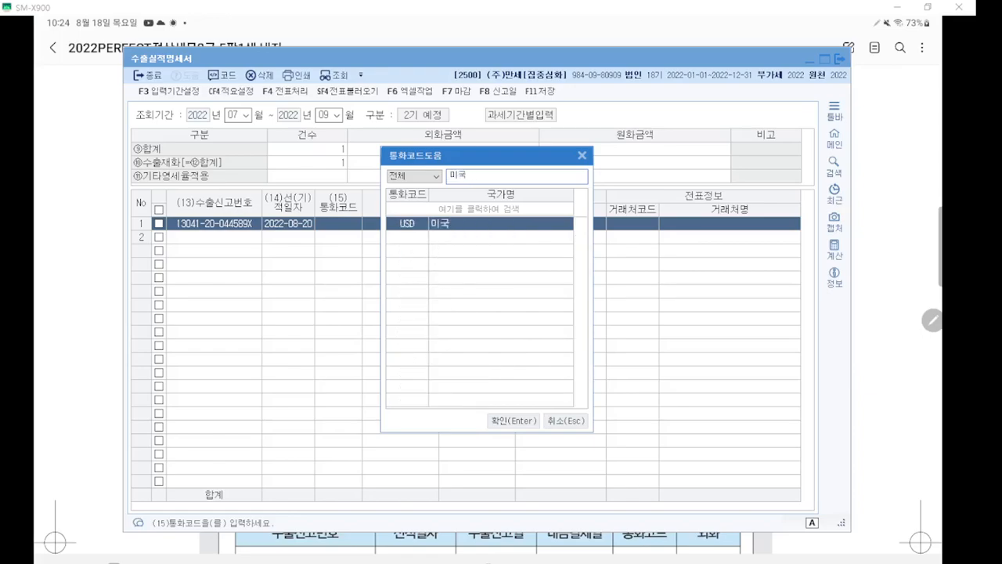
{"action": "key", "text": "ctrl+2"}
{"action": "scroll", "coordinate": [485, 304], "scroll_direction": "up", "scroll_amount": 5}
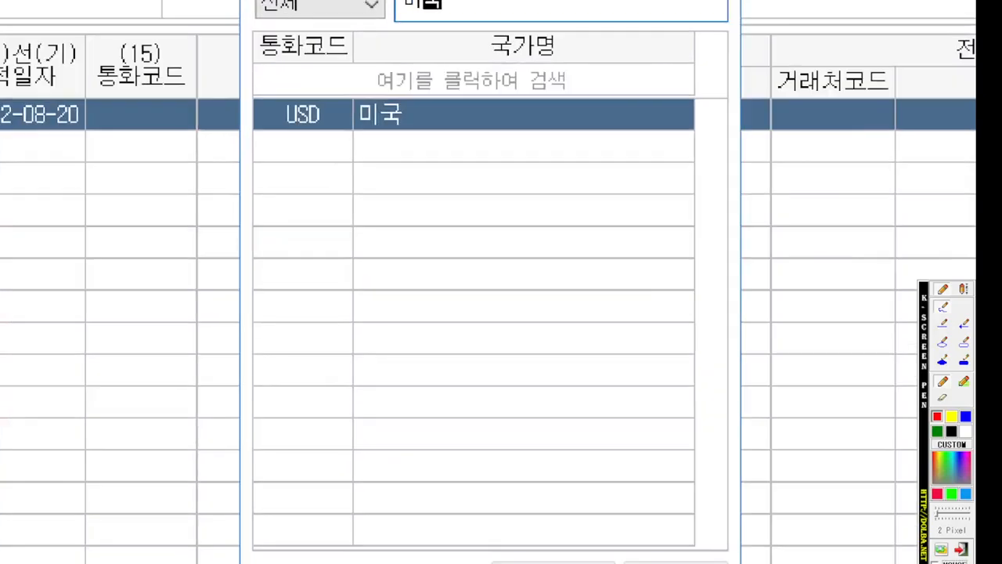
{"action": "scroll", "coordinate": [374, 223], "scroll_direction": "up", "scroll_amount": 1}
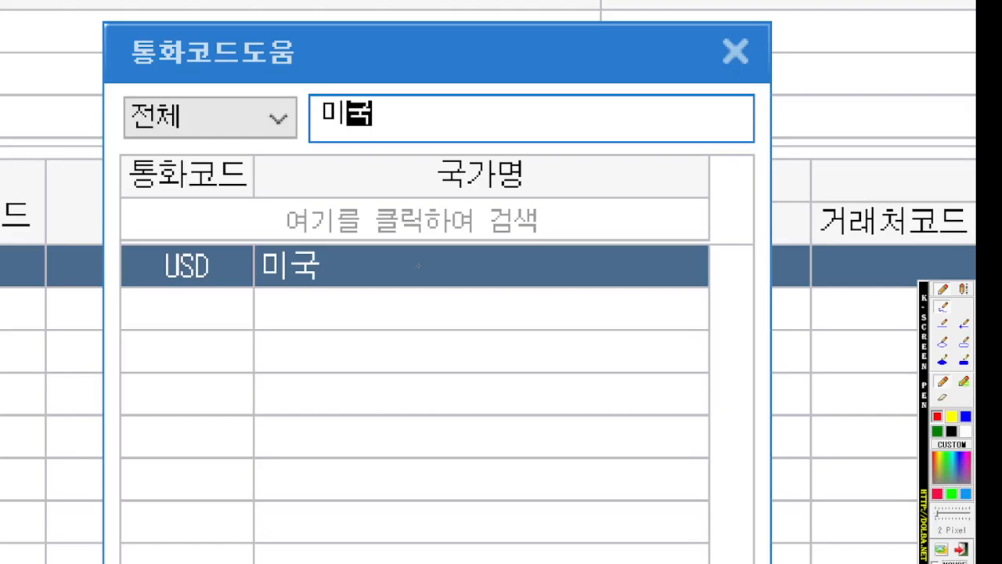
{"action": "key", "text": "Escape"}
{"action": "key", "text": "Return"}
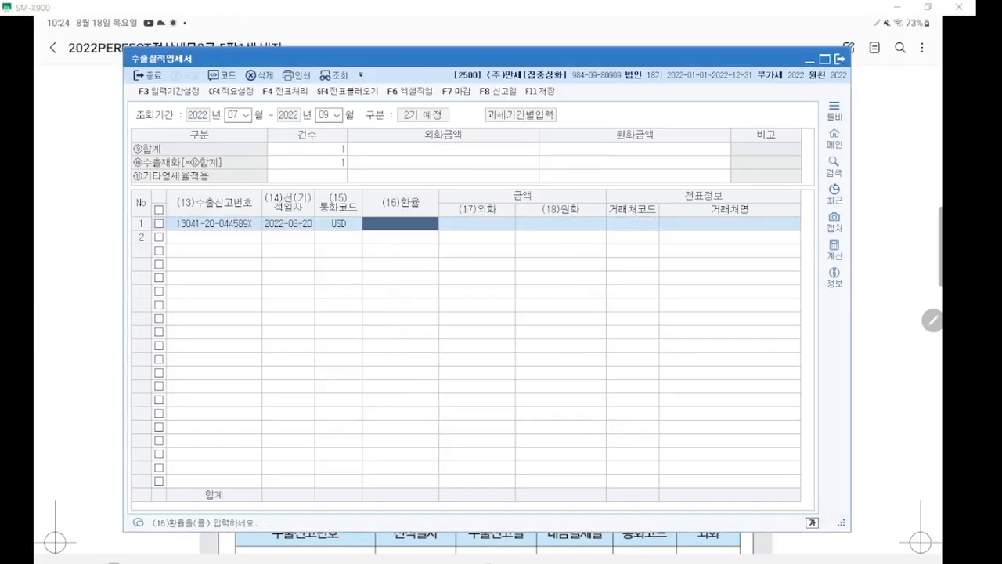
- Mark the empty exchange rate field of row 1 with the screen pen
{"action": "key", "text": "ctrl+1"}
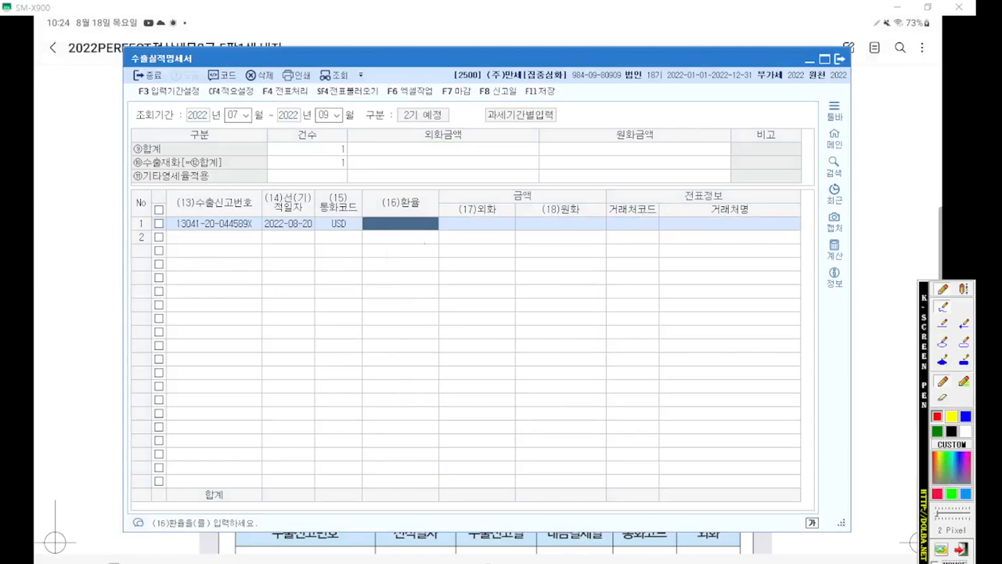
{"action": "scroll", "coordinate": [420, 235], "scroll_direction": "up", "scroll_amount": 8}
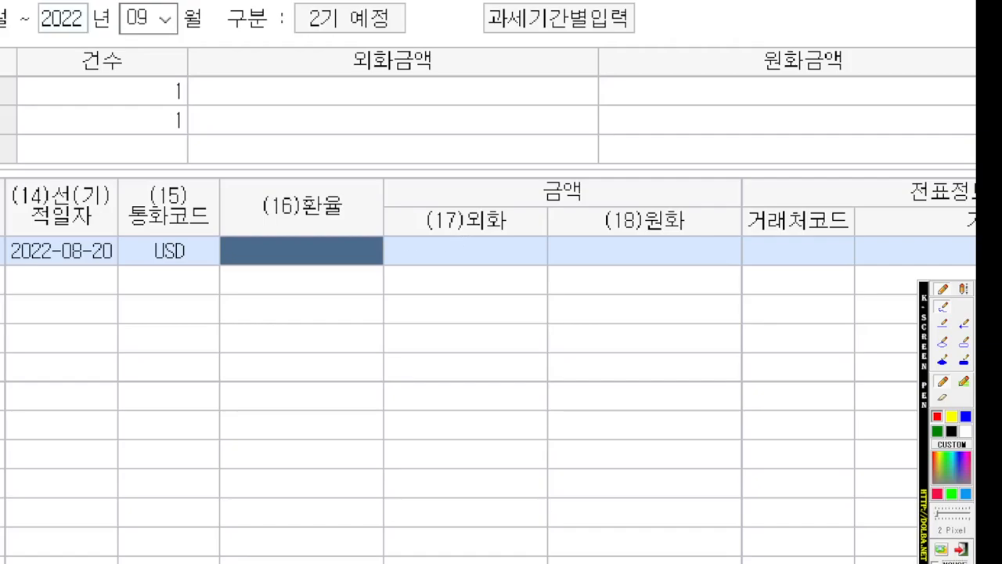
{"action": "mouse_move", "coordinate": [358, 256]}
{"action": "left_mouse_down"}
{"action": "mouse_move", "coordinate": [229, 211]}
{"action": "mouse_move", "coordinate": [368, 226]}
{"action": "mouse_move", "coordinate": [344, 260]}
{"action": "left_mouse_up"}
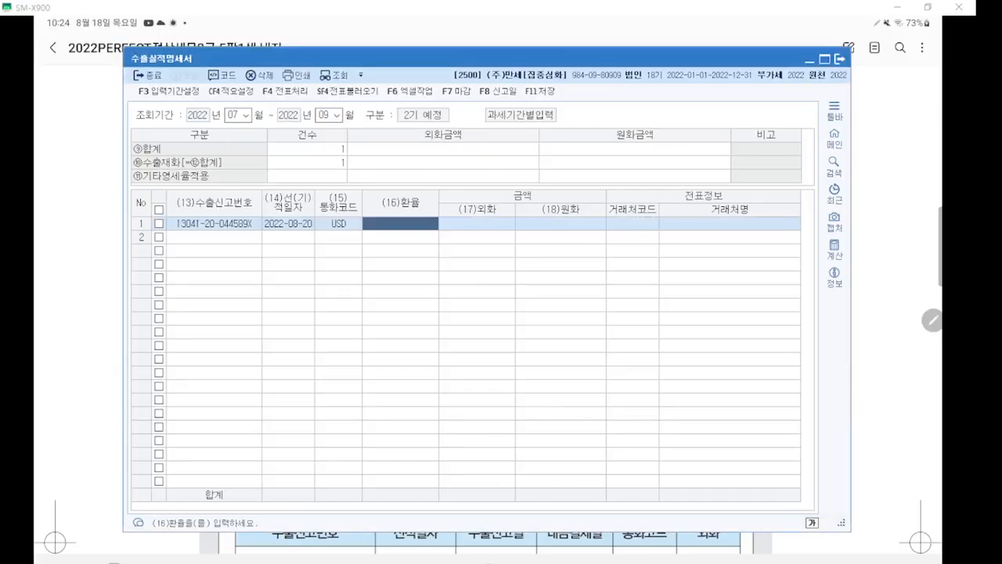
- Set row 1's exchange rate to 950 in the export performance statement
{"action": "type", "text": "95"}
{"action": "type", "text": "0"}
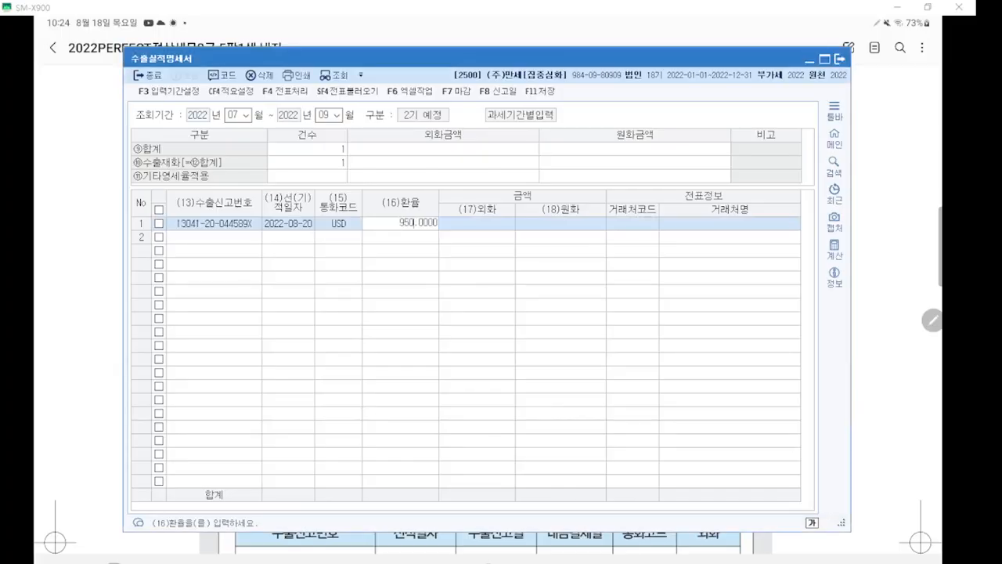
{"action": "key", "text": "Return"}
- Underline the decimal places of row 1's exchange rate with the screen pen
{"action": "key", "text": "ctrl+1"}
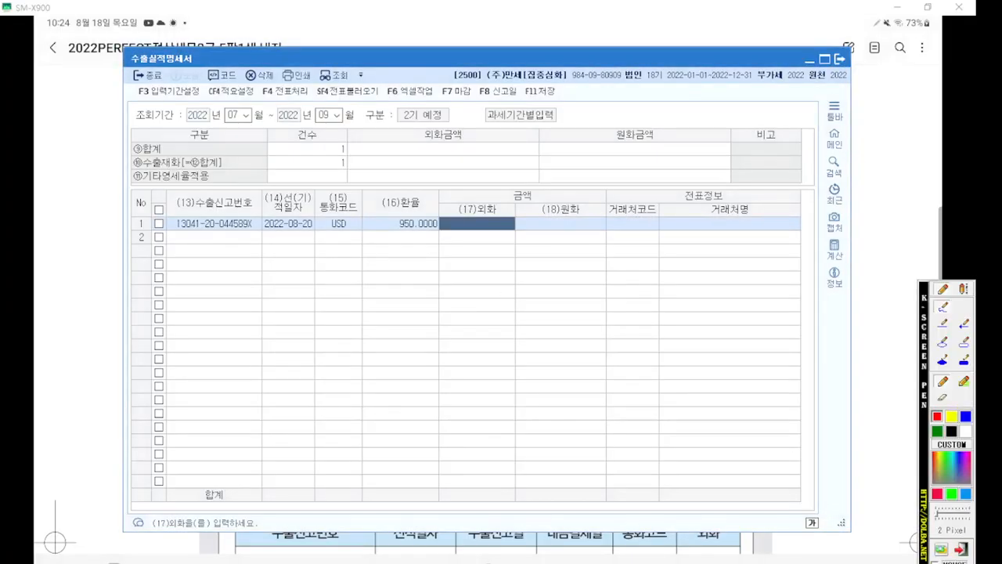
{"action": "scroll", "coordinate": [501, 281], "scroll_direction": "up", "scroll_amount": 10}
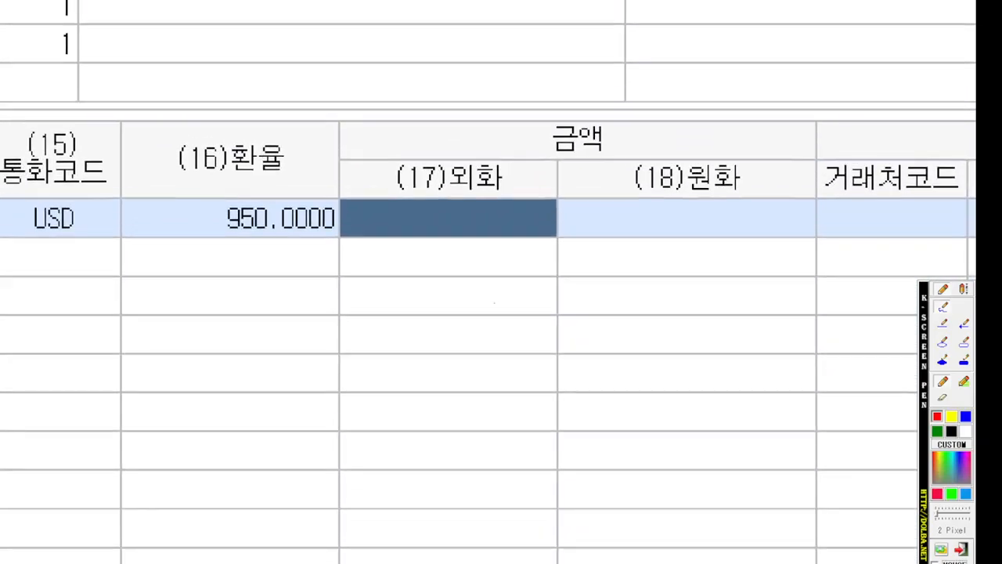
{"action": "left_click_drag", "start_coordinate": [276, 234], "coordinate": [337, 233]}
{"action": "key", "text": "Escape"}
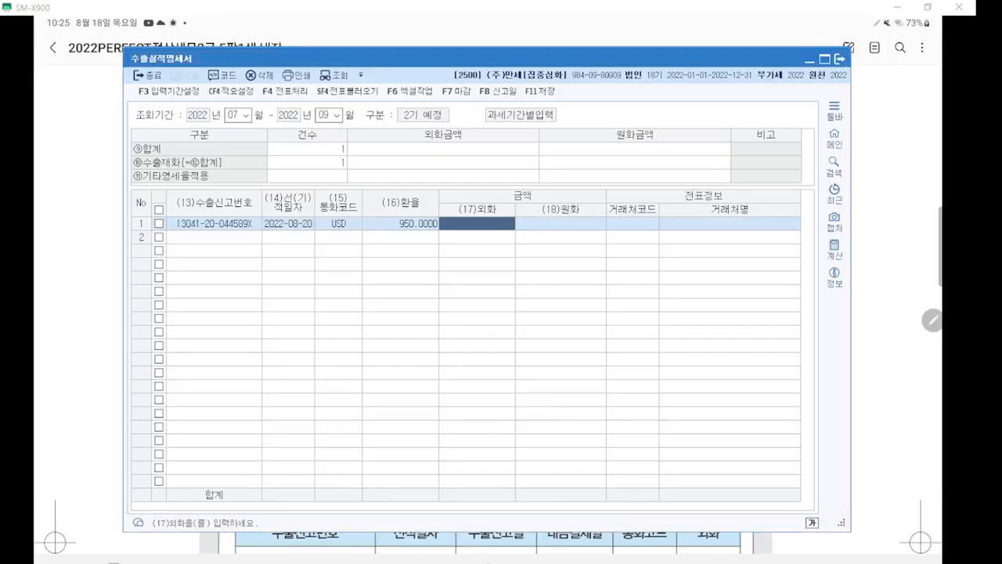
- Enter 200,000 as row 1's foreign currency amount
{"action": "type", "text": "200,000"}
{"action": "key", "text": "Return"}
- Draw a multiplication sign and an equals sign between row 1's exchange rate, foreign amount and won amount with the screen pen
{"action": "key", "text": "ctrl+2"}
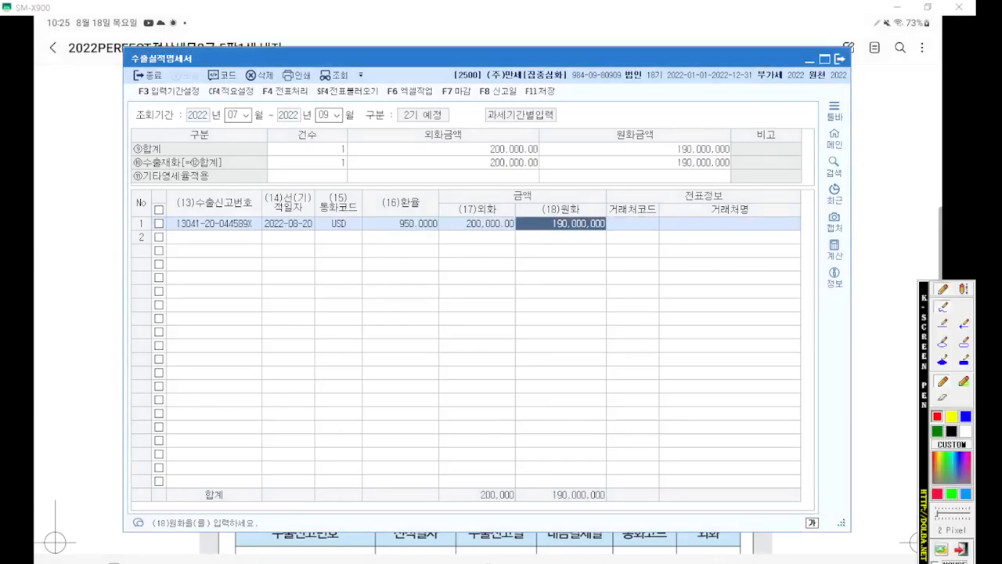
{"action": "scroll", "coordinate": [542, 274], "scroll_direction": "up", "scroll_amount": 5}
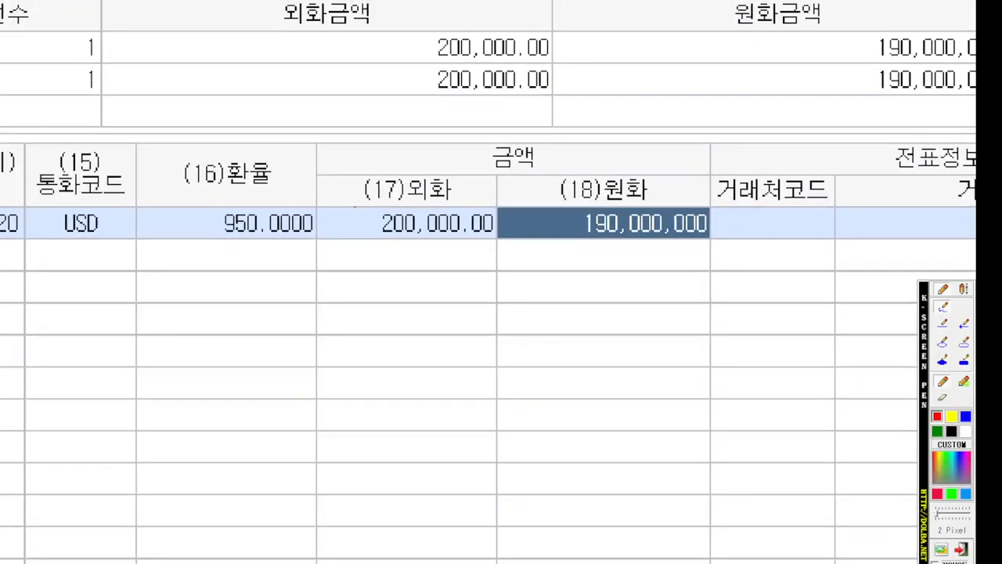
{"action": "scroll", "coordinate": [501, 282], "scroll_direction": "up", "scroll_amount": 1}
{"action": "left_click_drag", "start_coordinate": [339, 197], "coordinate": [321, 233]}
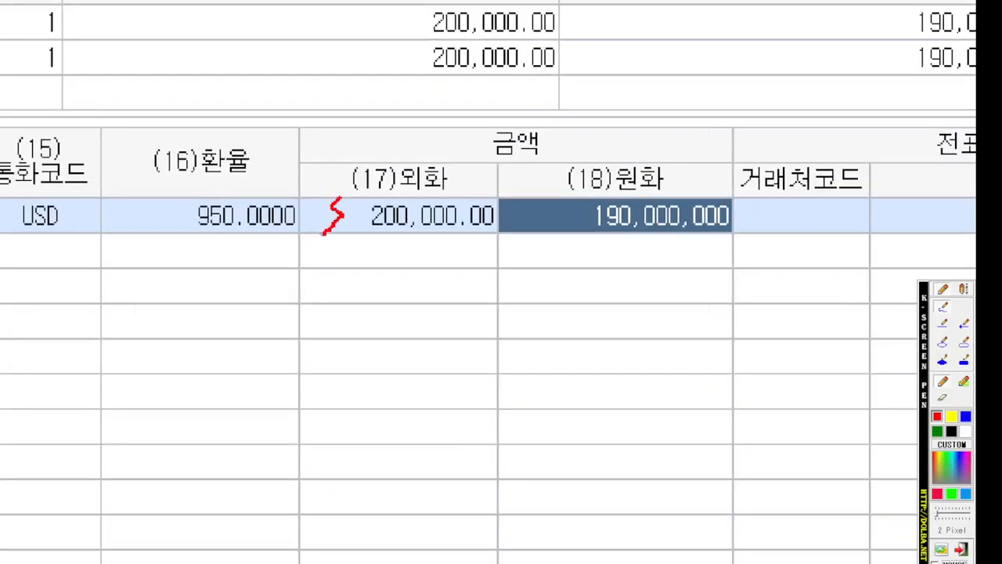
{"action": "right_click", "coordinate": [338, 193]}
{"action": "mouse_move", "coordinate": [341, 196]}
{"action": "left_mouse_down"}
{"action": "mouse_move", "coordinate": [315, 229]}
{"action": "mouse_move", "coordinate": [339, 234]}
{"action": "left_mouse_up"}
{"action": "left_click_drag", "start_coordinate": [526, 217], "coordinate": [543, 225]}
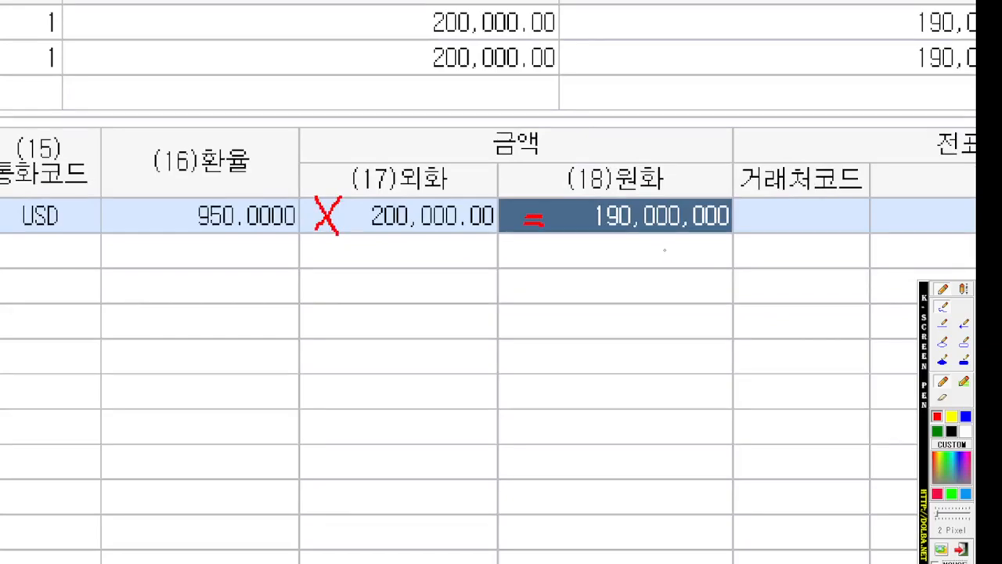
{"action": "key", "text": "Escape"}
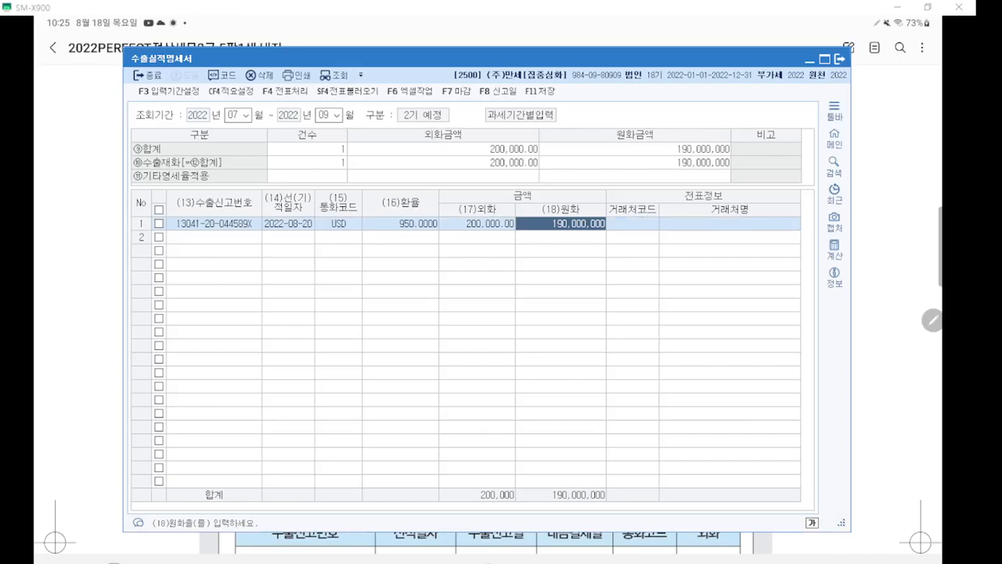
- Look up 히로 in the customer help, assign 히로상사 as row 1's customer and complete the row
{"action": "key", "text": "Return"}
{"action": "key", "text": "ctrl+F2"}
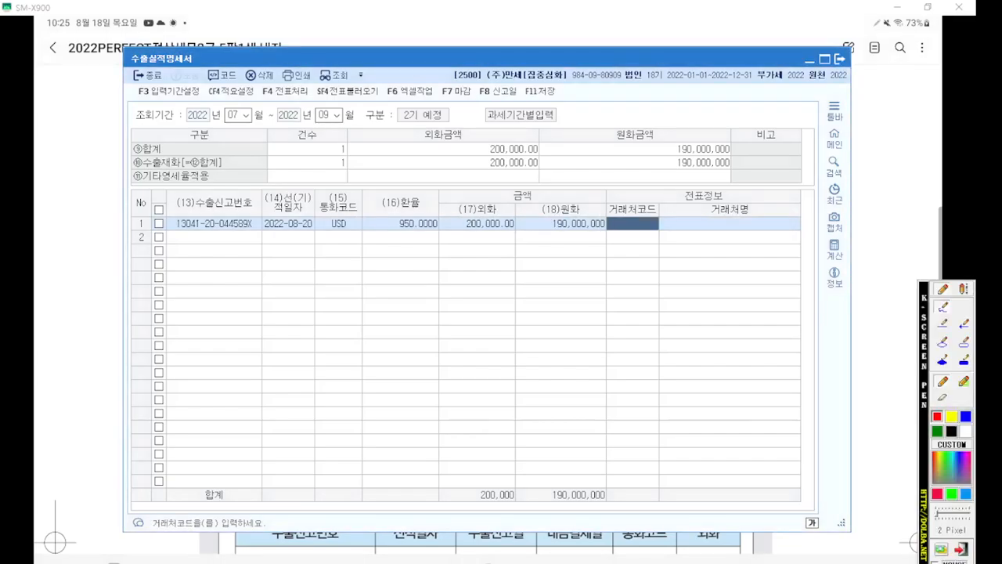
{"action": "scroll", "coordinate": [537, 253], "scroll_direction": "up", "scroll_amount": 7}
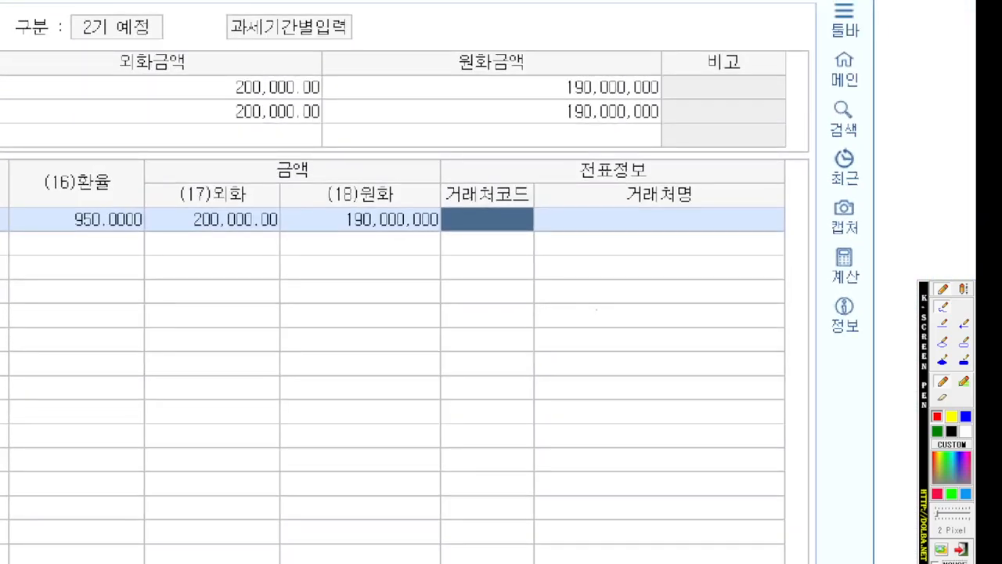
{"action": "key", "text": "Escape"}
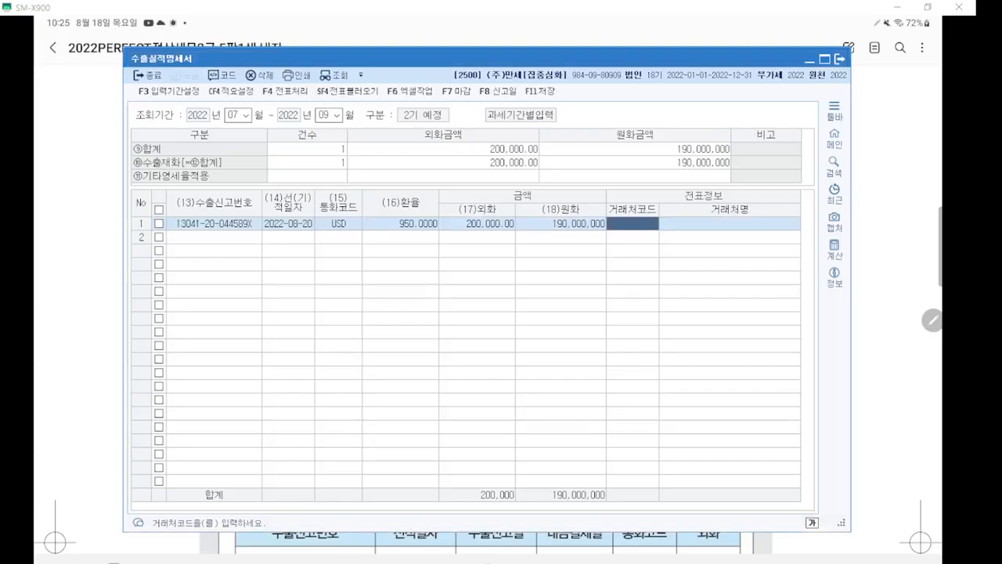
{"action": "key", "text": "F2"}
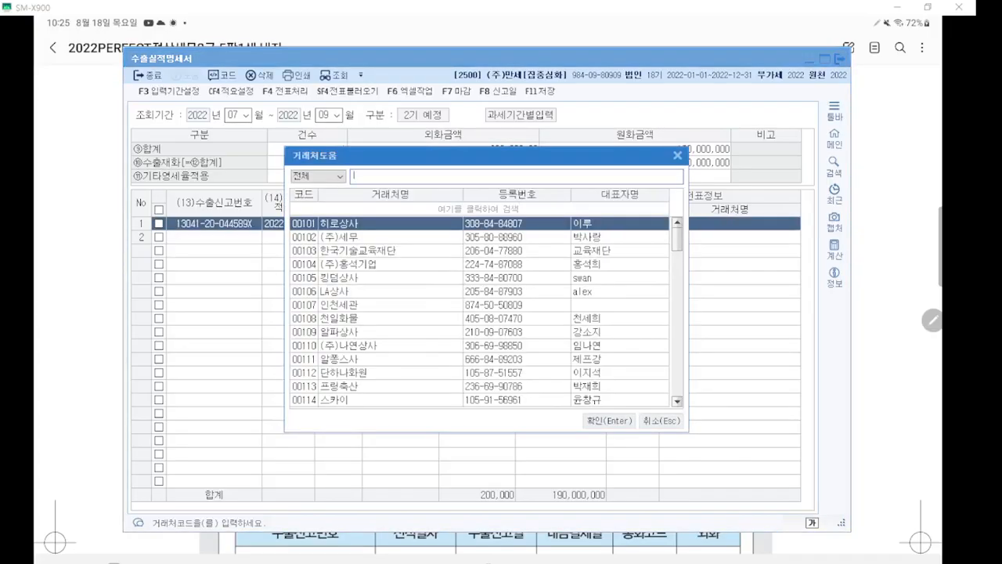
{"action": "type", "text": "히로"}
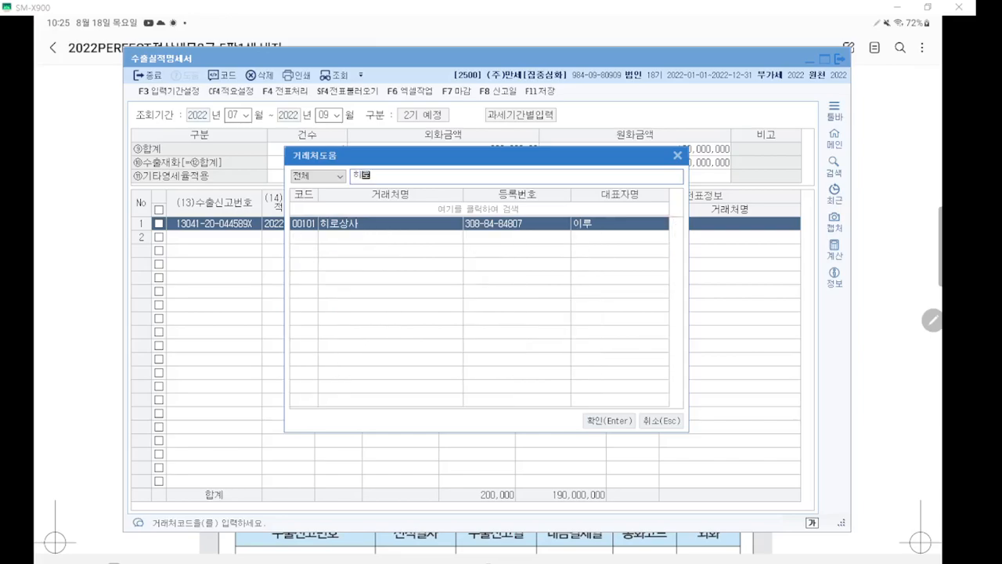
{"action": "key", "text": "Return"}
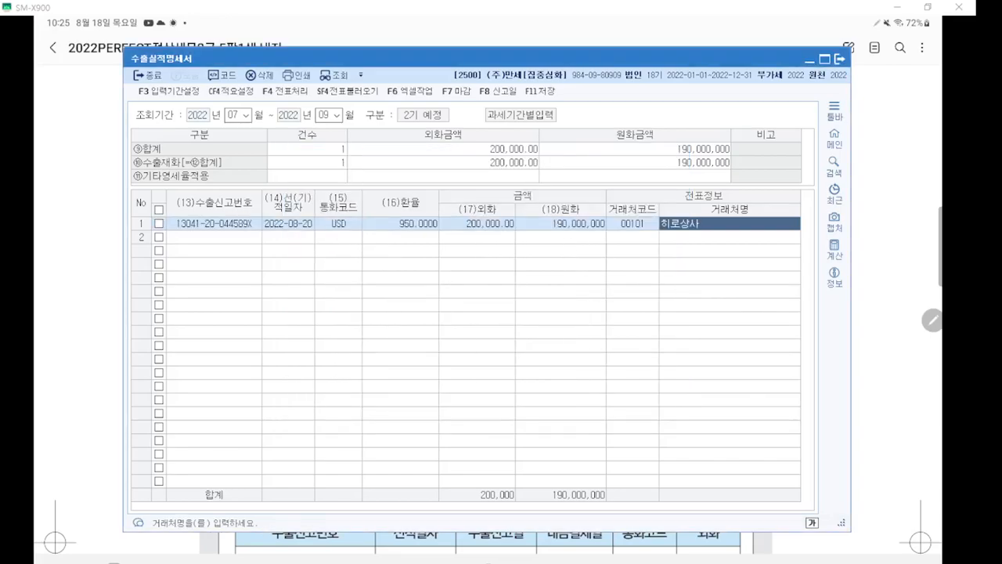
{"action": "key", "text": "F9"}
{"action": "scroll", "coordinate": [470, 278], "scroll_direction": "up", "scroll_amount": 3}
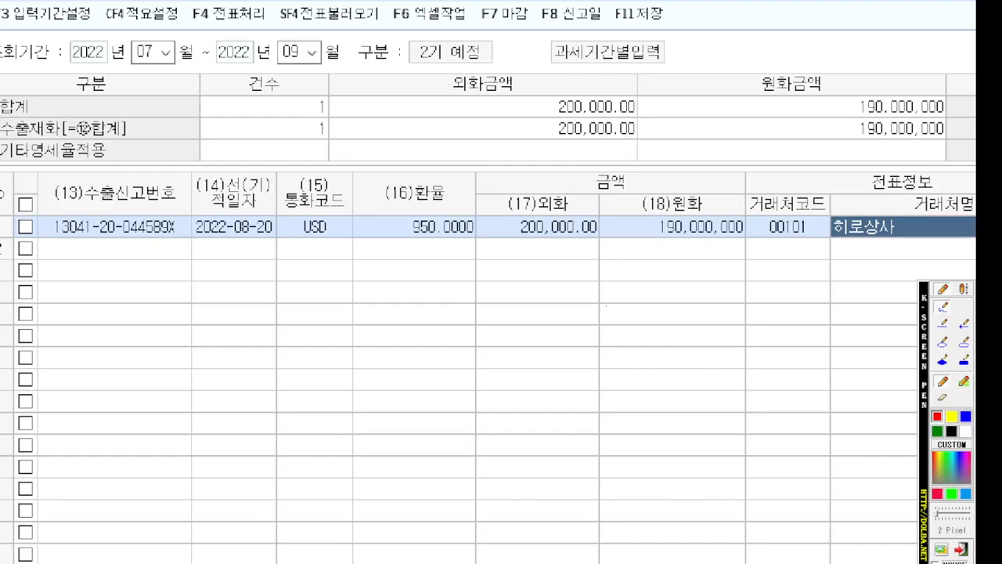
{"action": "key", "text": "Escape"}
{"action": "key", "text": "Return"}
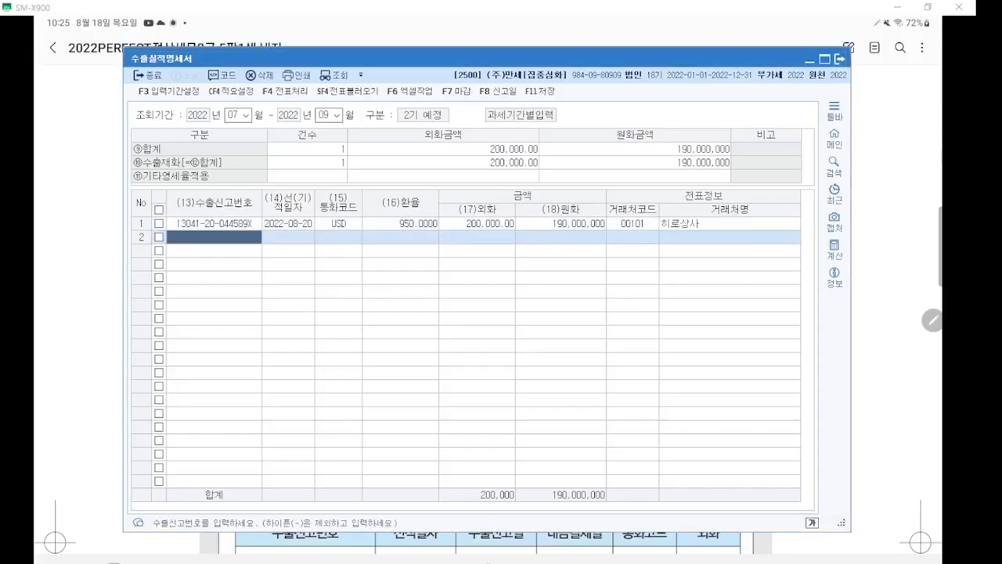
{"action": "type", "text": "1"}
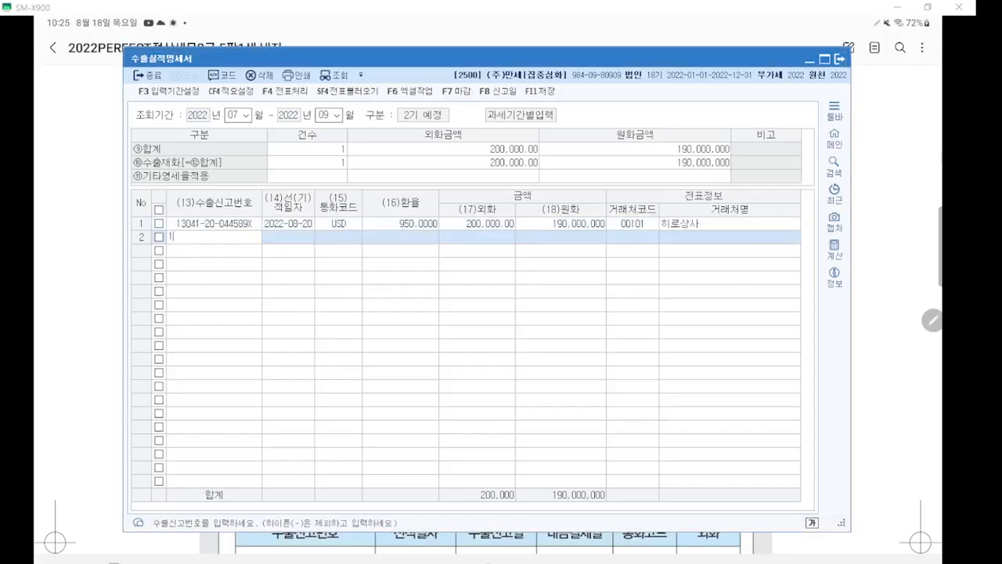
{"action": "type", "text": "3055"}
{"action": "type", "text": "10"}
{"action": "type", "text": "011460"}
{"action": "key", "text": "Hangul"}
{"action": "type", "text": "X"}
{"action": "key", "text": "Return"}
- Enter 2022-08-22 as row 2's shipment date and USD as its currency code
{"action": "type", "text": "2022-08-22"}
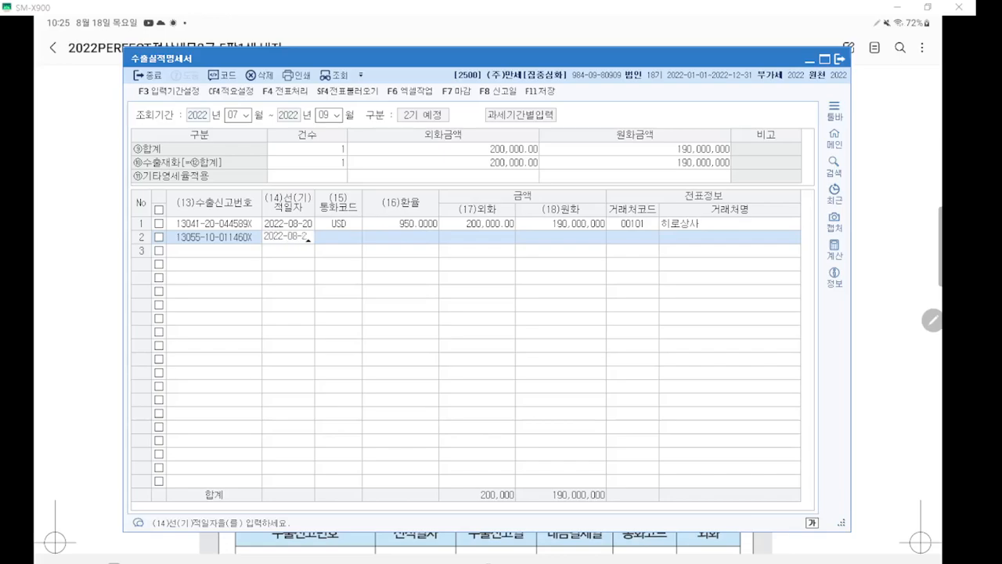
{"action": "key", "text": "Return"}
{"action": "key", "text": "Hangul"}
{"action": "type", "text": "USD"}
{"action": "key", "text": "Return"}
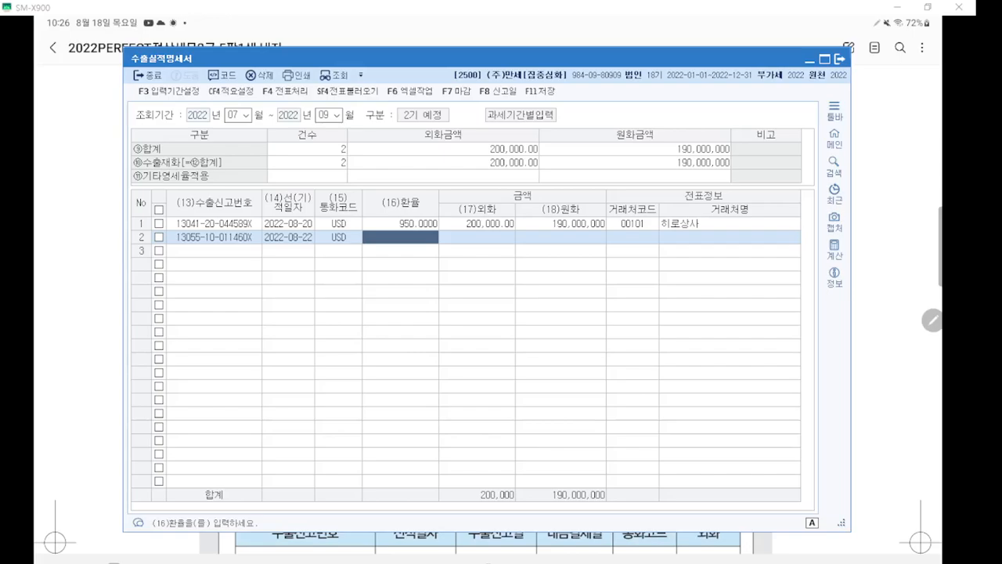
- Set row 2's exchange rate to 1,050 and its foreign currency amount to 100,000
{"action": "type", "text": "1050"}
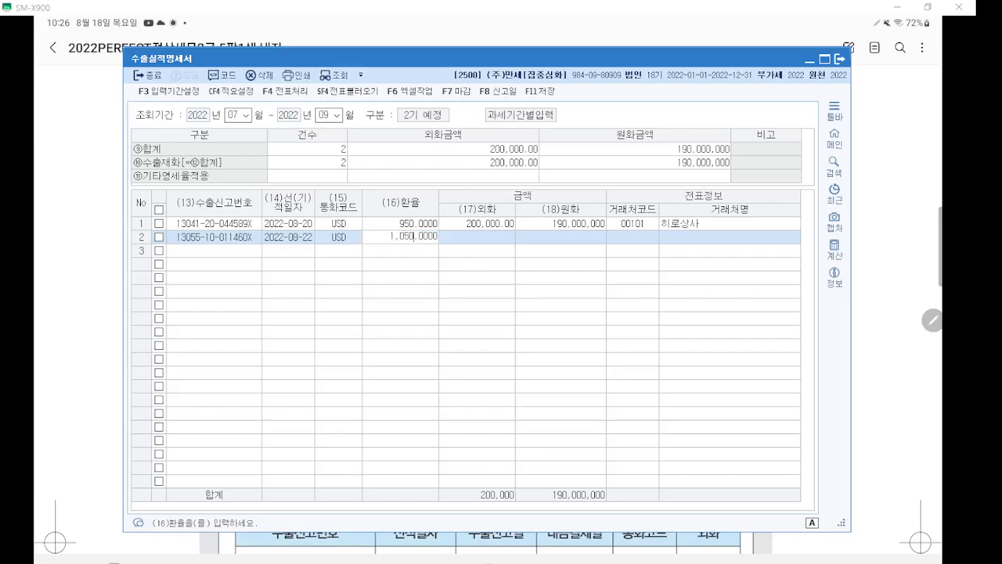
{"action": "key", "text": "Return"}
{"action": "type", "text": "100,"}
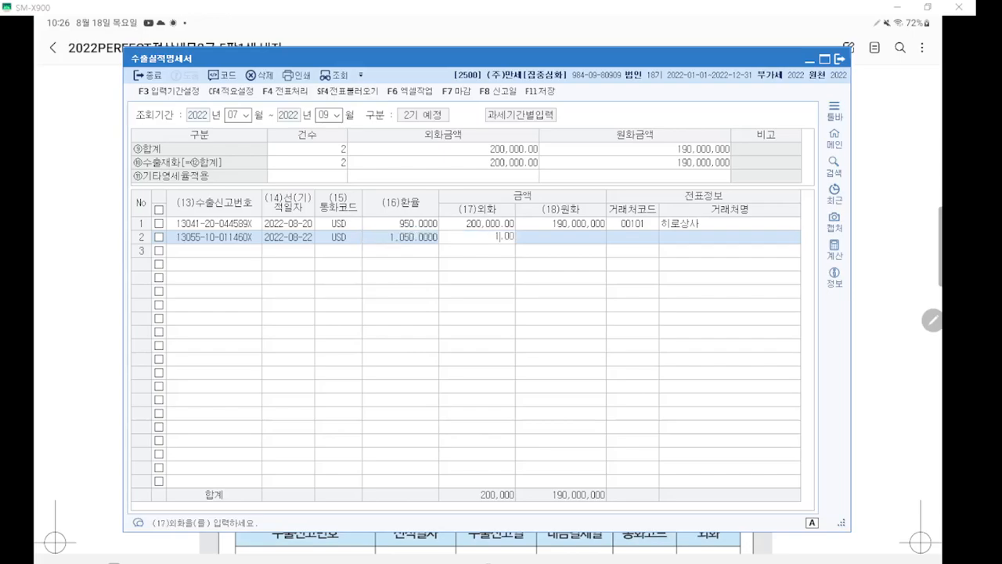
{"action": "type", "text": "000"}
{"action": "key", "text": "Return"}
{"action": "key", "text": "Return"}
- Look up LA in the customer help, assign LA상사 as row 2's customer and complete the row
{"action": "key", "text": "Return"}
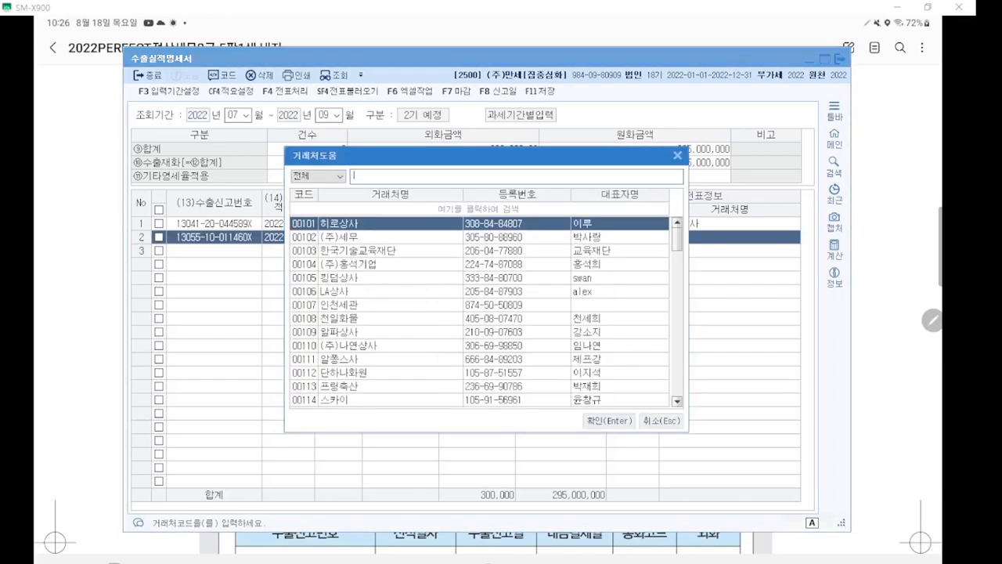
{"action": "type", "text": "LA"}
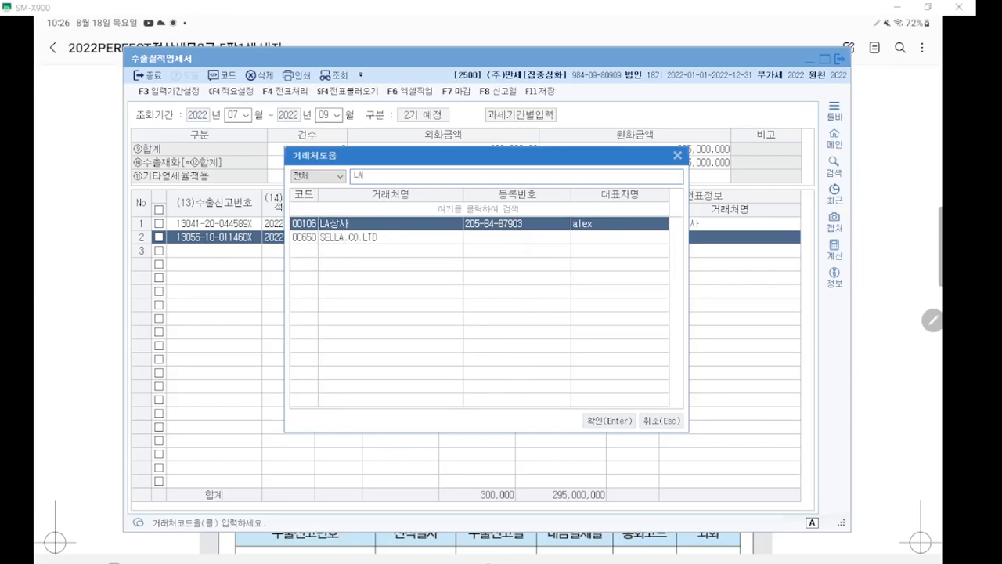
{"action": "key", "text": "Return"}
{"action": "key", "text": "Return"}
{"action": "key", "text": "Hangul"}
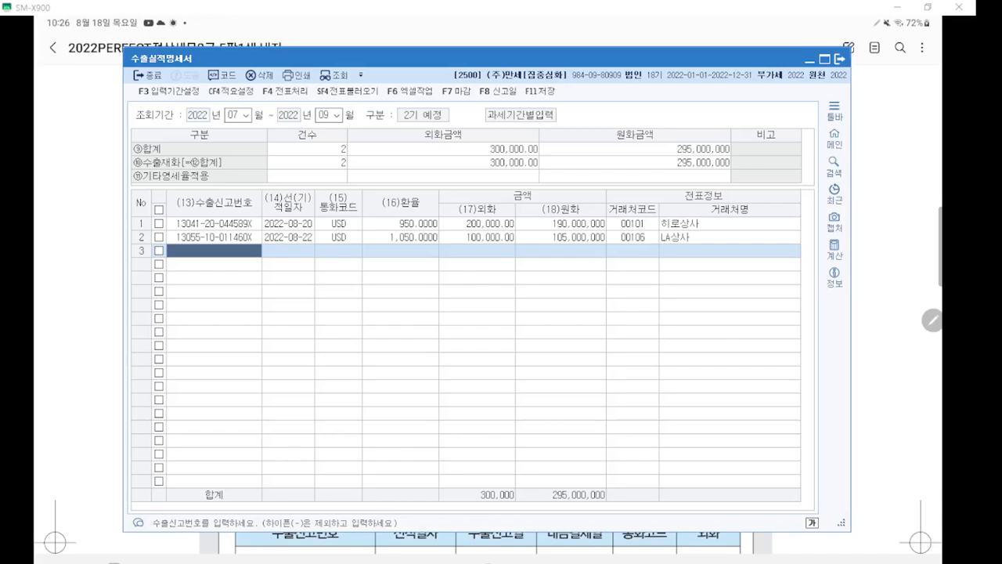
{"action": "type", "text": "1"}
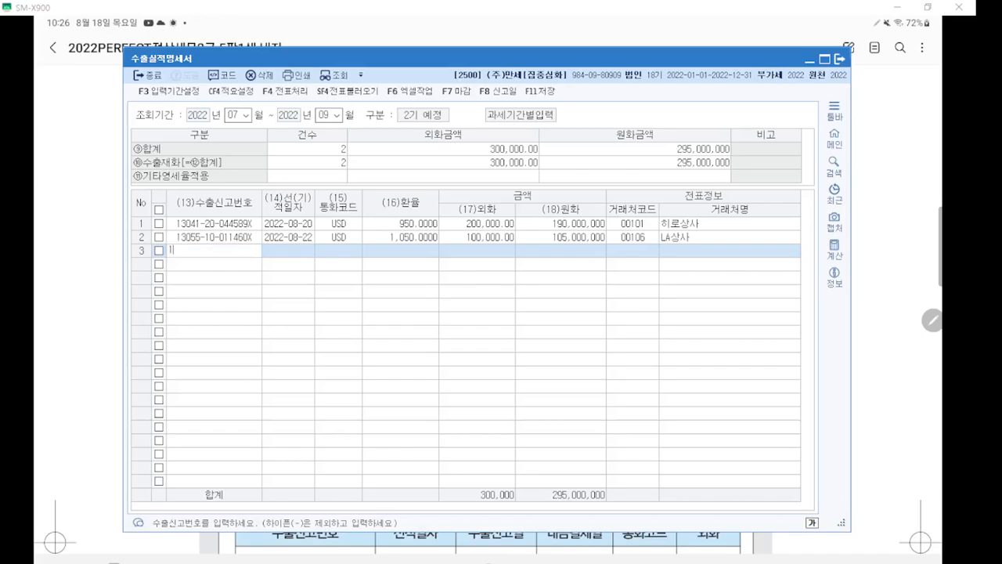
{"action": "type", "text": "3064147041"}
{"action": "key", "text": "Hangul"}
{"action": "type", "text": "X"}
{"action": "key", "text": "Return"}
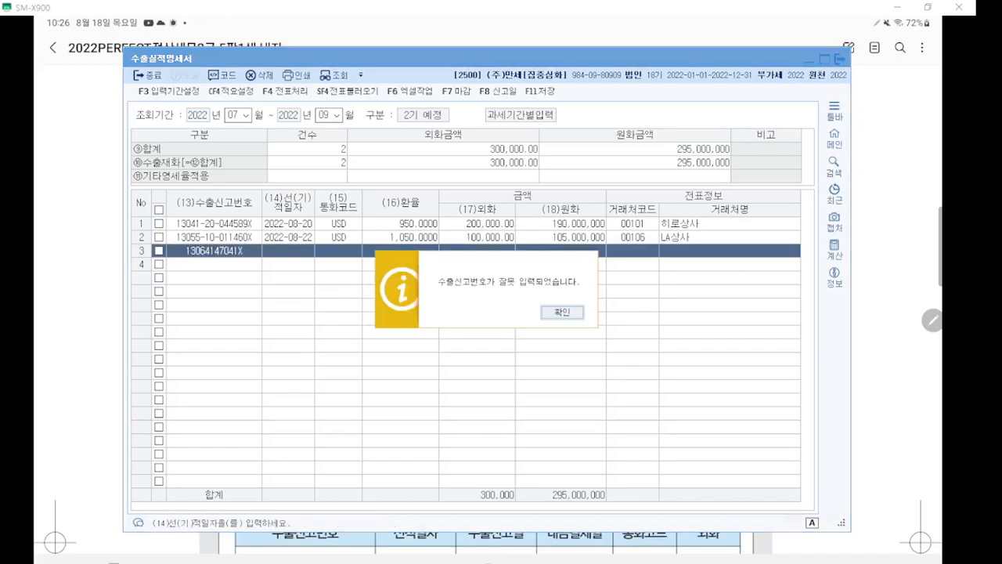
{"action": "key", "text": "Return"}
{"action": "key", "text": "Left"}
{"action": "type", "text": "130-"}
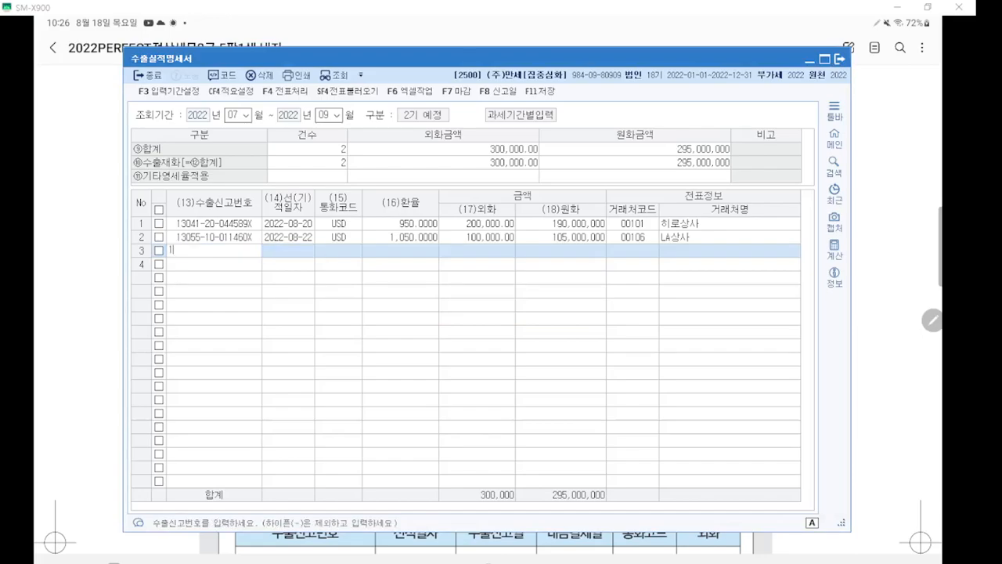
{"action": "type", "text": "64-25-147041S-X"}
{"action": "key", "text": "Return"}
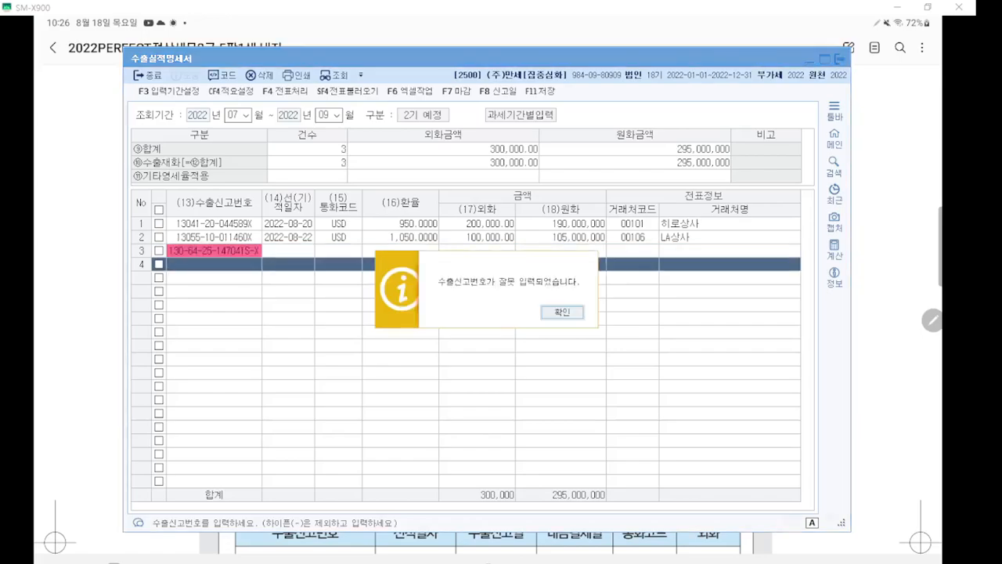
{"action": "key", "text": "Return"}
{"action": "type", "text": "1306425147041X"}
{"action": "key", "text": "Return"}
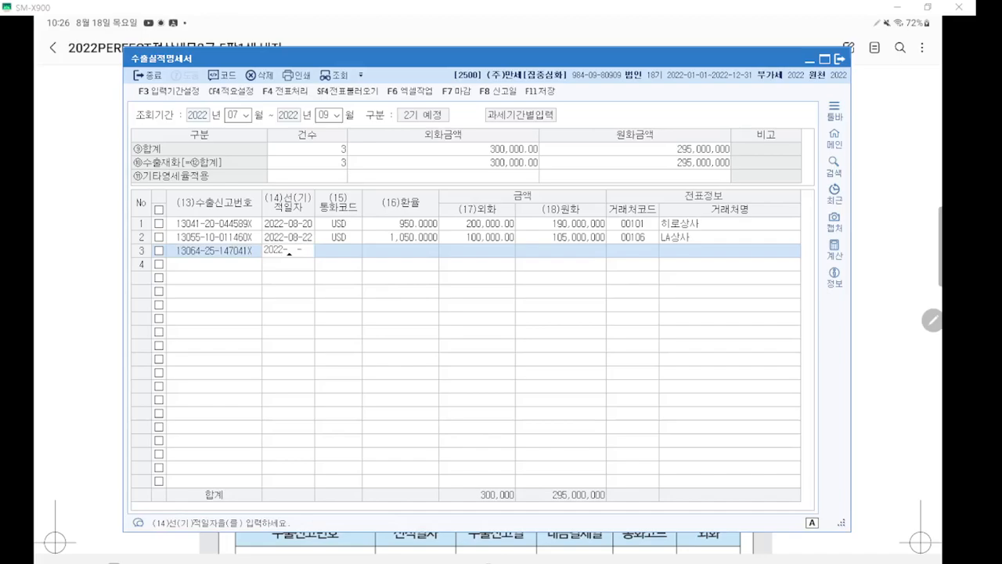
- Enter 2022-09-17 as row 3's shipment date and JPY as its currency code
{"action": "type", "text": "0917"}
{"action": "key", "text": "Return"}
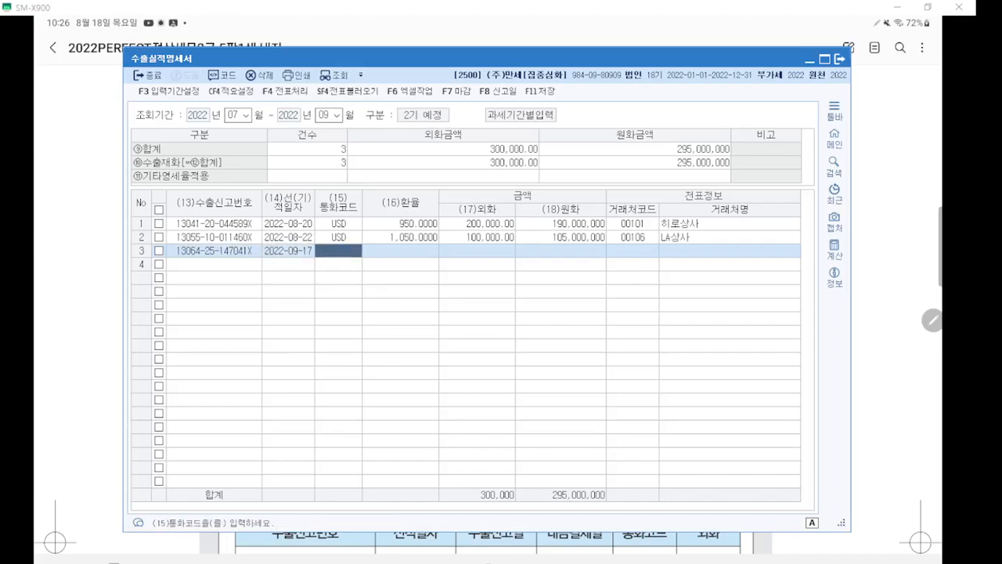
{"action": "type", "text": "JPY"}
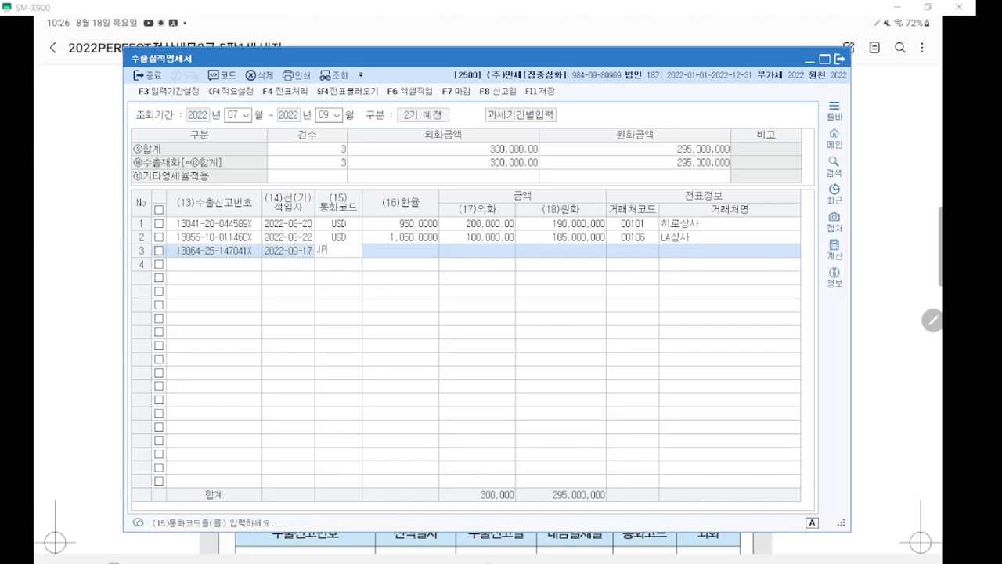
{"action": "key", "text": "Return"}
- Set row 3's exchange rate to 9.5 and its foreign currency amount to 1,000,000
{"action": "type", "text": "9.5"}
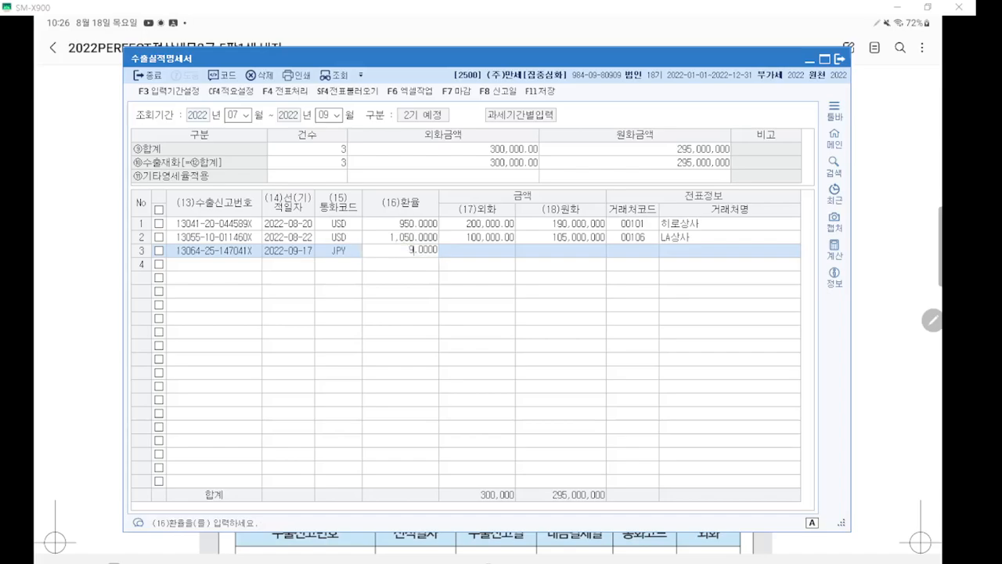
{"action": "key", "text": "Return"}
{"action": "type", "text": "1,000,000"}
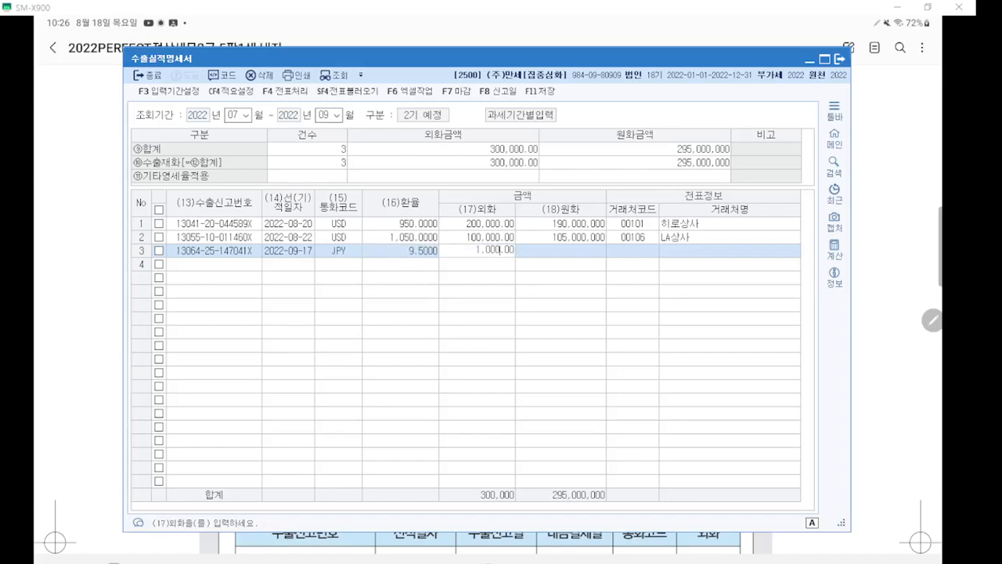
{"action": "key", "text": "Return"}
{"action": "key", "text": "Return"}
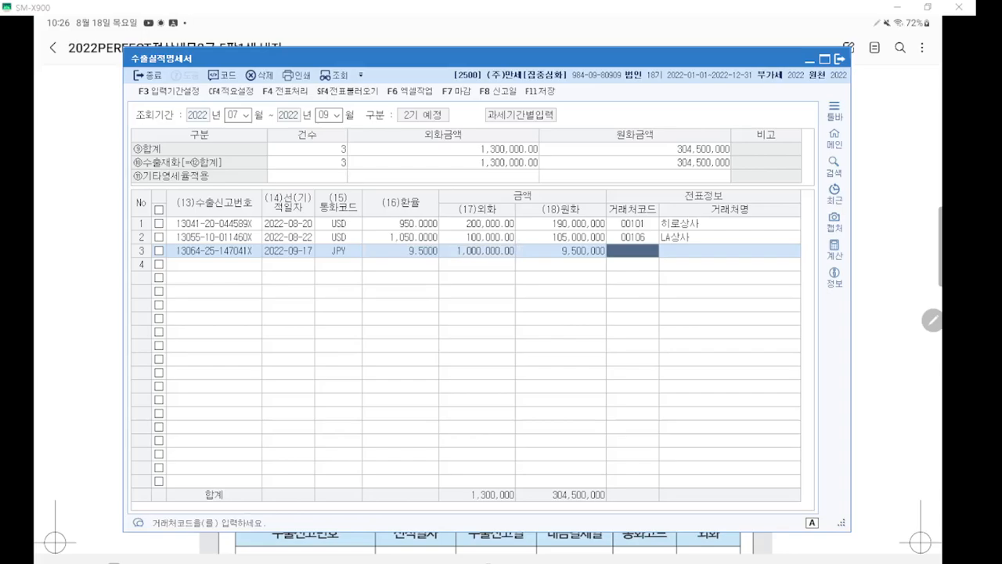
- Assign customer 킹덤상사 (code 00105) to row 3 of the export performance statement
{"action": "key", "text": "F2"}
{"action": "type", "text": "ㅋㅣ"}
{"action": "key", "text": "BackSpace"}
{"action": "type", "text": "킹덤"}
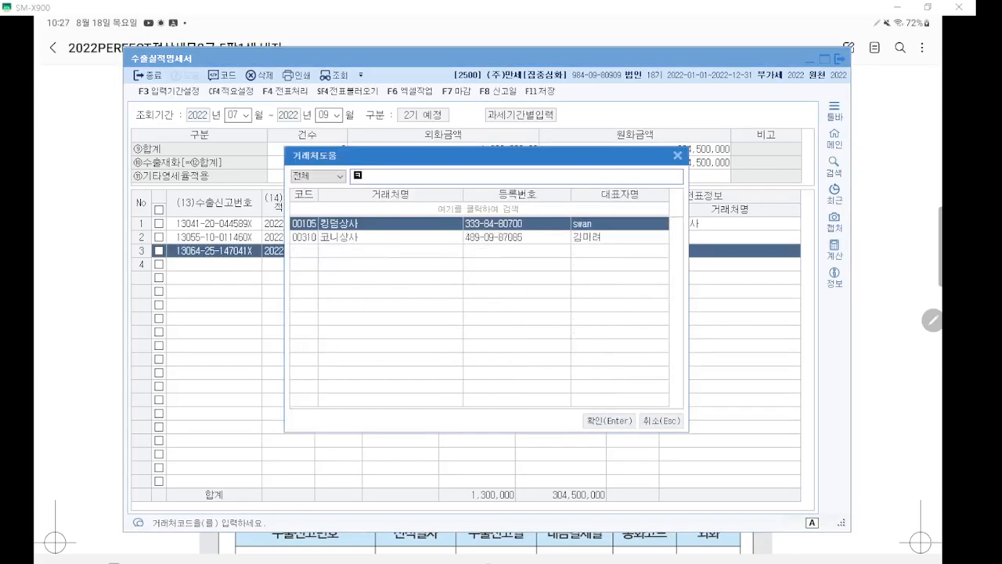
{"action": "key", "text": "Return"}
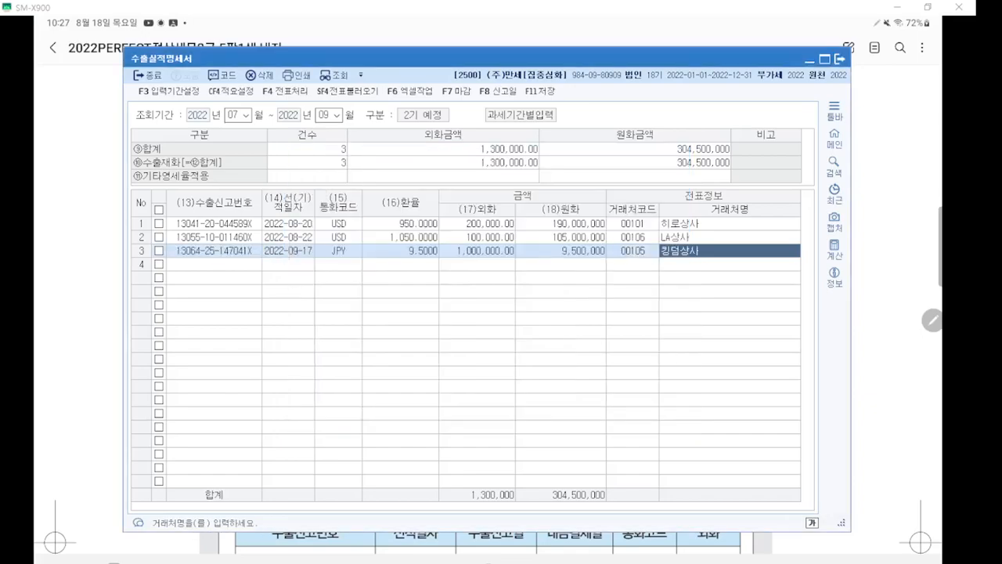
- Examine the currency code entered in row 3, and switch to the textbook page with the source data
{"action": "key", "text": "ctrl+1"}
{"action": "scroll", "coordinate": [485, 303], "scroll_direction": "up", "scroll_amount": 6}
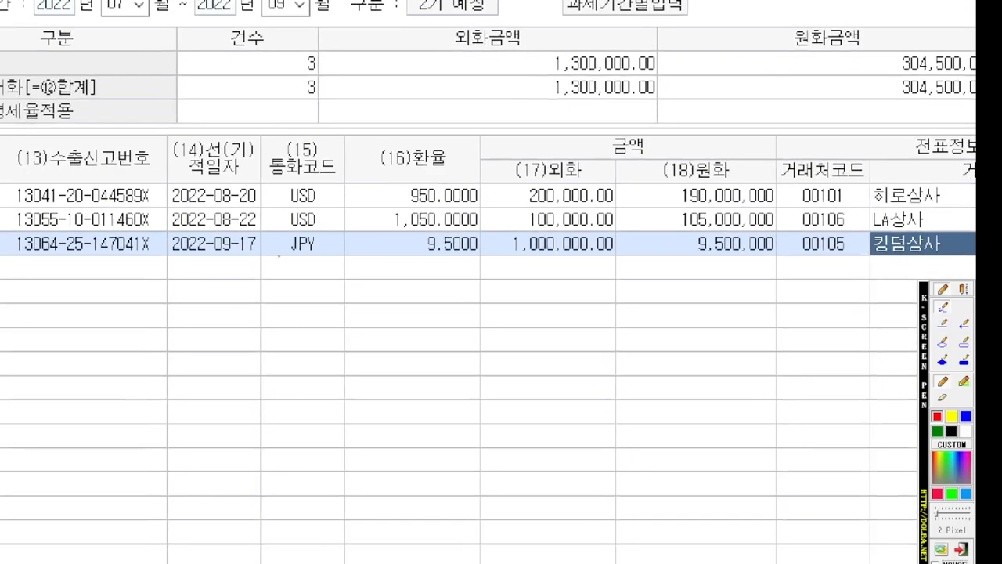
{"action": "left_click_drag", "start_coordinate": [279, 255], "coordinate": [332, 254]}
{"action": "key", "text": "Escape"}
{"action": "left_click", "coordinate": [383, 562]}
{"action": "left_click", "coordinate": [457, 526]}
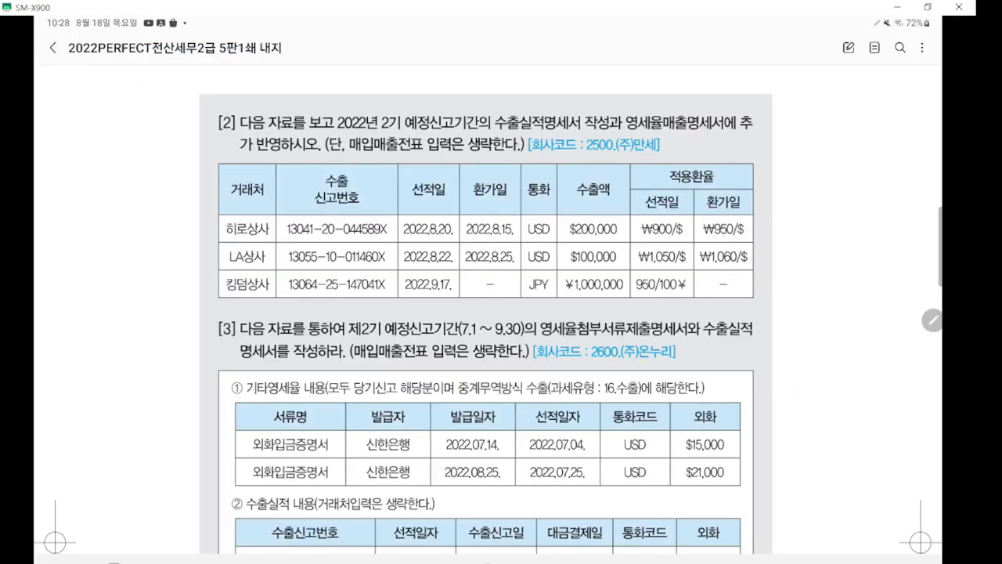
- Examine the textbook's yen export amount and the 950/100¥ shipment-date rate for 킹덤상사 to see how the per-yen rate is derived
{"action": "key", "text": "ctrl+2"}
{"action": "scroll", "coordinate": [490, 293], "scroll_direction": "up", "scroll_amount": 5}
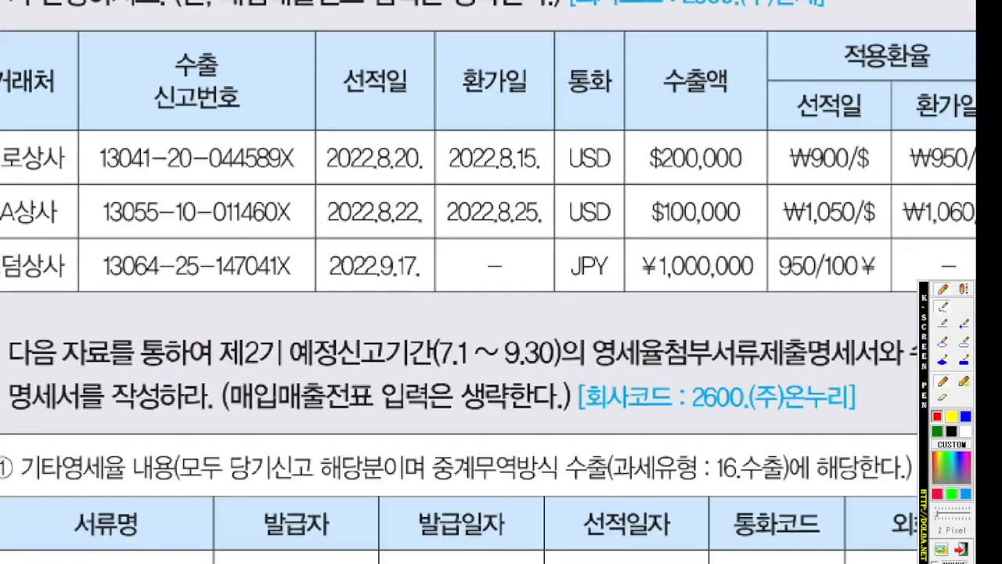
{"action": "scroll", "coordinate": [489, 293], "scroll_direction": "right", "scroll_amount": 4}
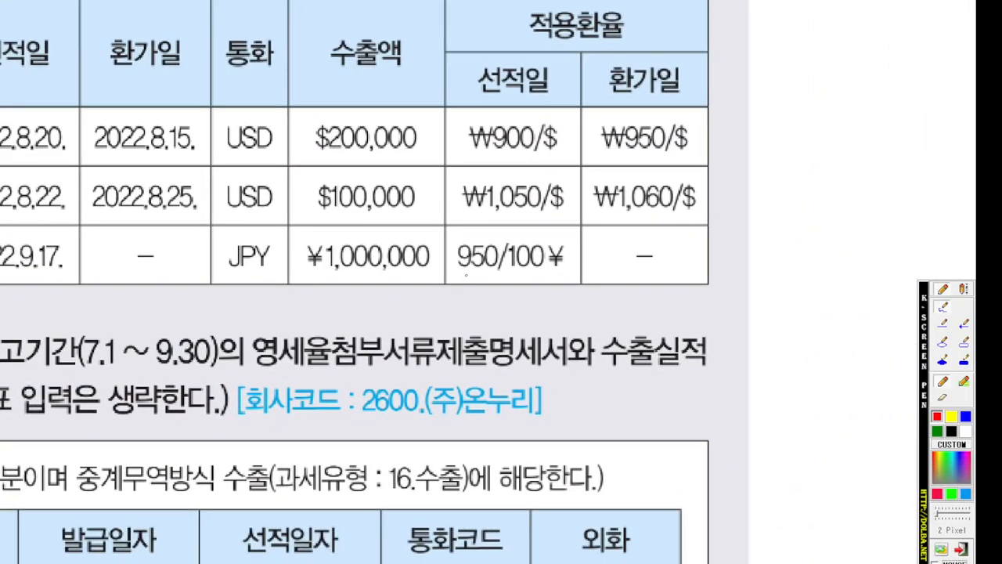
{"action": "scroll", "coordinate": [470, 290], "scroll_direction": "up", "scroll_amount": 2}
{"action": "mouse_move", "coordinate": [448, 226]}
{"action": "left_mouse_down"}
{"action": "mouse_move", "coordinate": [416, 256]}
{"action": "mouse_move", "coordinate": [446, 251]}
{"action": "left_mouse_up"}
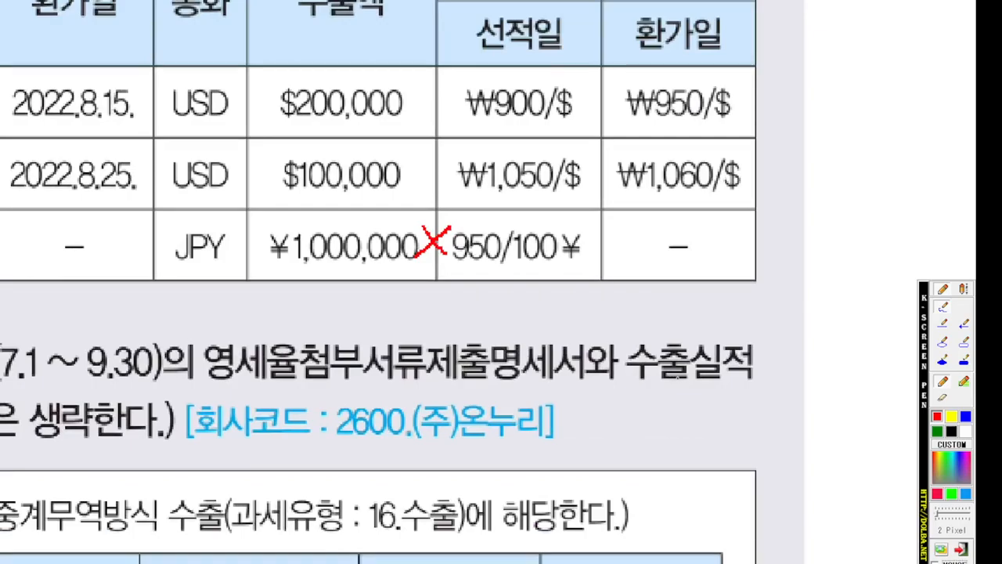
{"action": "mouse_move", "coordinate": [511, 242]}
{"action": "left_mouse_down"}
{"action": "mouse_move", "coordinate": [567, 239]}
{"action": "mouse_move", "coordinate": [524, 247]}
{"action": "left_mouse_up"}
{"action": "left_click_drag", "start_coordinate": [539, 271], "coordinate": [539, 316]}
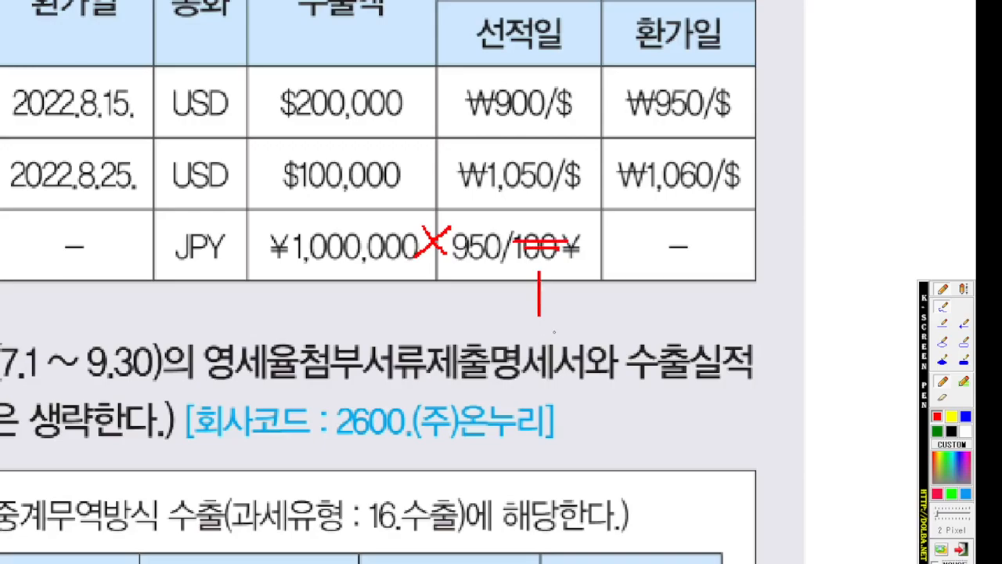
{"action": "key", "text": "ctrl+z"}
{"action": "key", "text": "ctrl+z"}
{"action": "key", "text": "ctrl+z"}
{"action": "key", "text": "ctrl+z"}
{"action": "key", "text": "ctrl+z"}
{"action": "left_click_drag", "start_coordinate": [515, 244], "coordinate": [584, 249]}
{"action": "mouse_move", "coordinate": [453, 247]}
{"action": "left_mouse_down"}
{"action": "mouse_move", "coordinate": [517, 244]}
{"action": "mouse_move", "coordinate": [547, 306]}
{"action": "left_mouse_up"}
{"action": "mouse_move", "coordinate": [465, 273]}
{"action": "left_mouse_down"}
{"action": "mouse_move", "coordinate": [446, 274]}
{"action": "mouse_move", "coordinate": [459, 293]}
{"action": "mouse_move", "coordinate": [498, 302]}
{"action": "mouse_move", "coordinate": [486, 296]}
{"action": "left_mouse_up"}
{"action": "left_click_drag", "start_coordinate": [487, 280], "coordinate": [557, 282]}
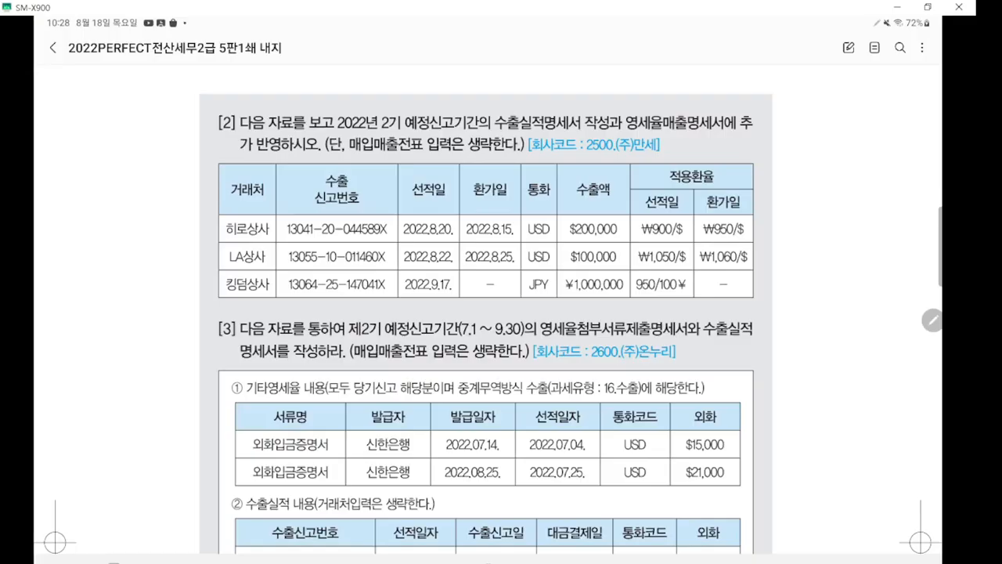
- Return to the export performance statement and check row 3's exchange rate and the won total for exported goods
{"action": "left_click", "coordinate": [416, 548]}
{"action": "key", "text": "F12"}
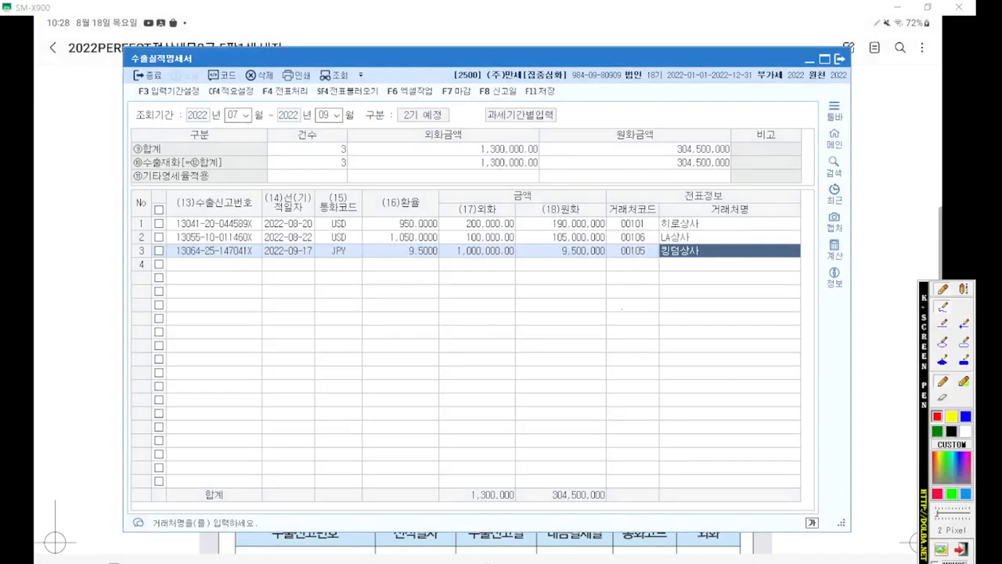
{"action": "scroll", "coordinate": [480, 304], "scroll_direction": "up", "scroll_amount": 3}
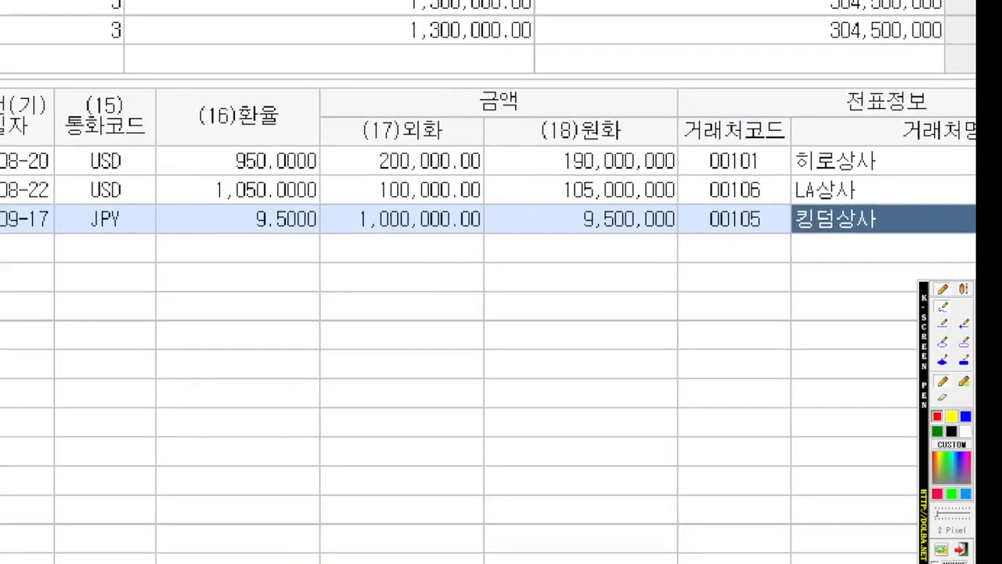
{"action": "left_click_drag", "start_coordinate": [252, 232], "coordinate": [291, 232]}
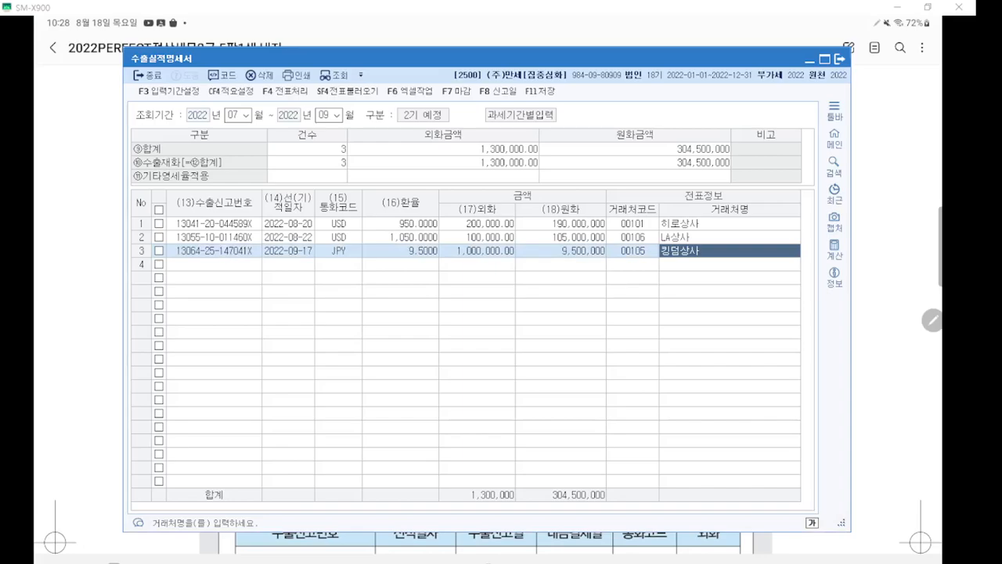
{"action": "left_click", "coordinate": [635, 163]}
{"action": "key", "text": "F9"}
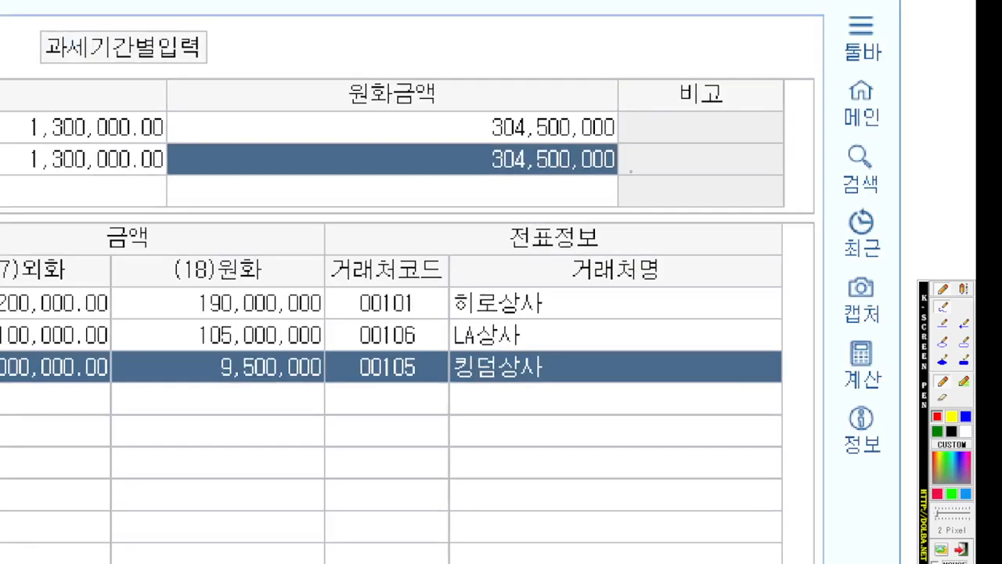
{"action": "left_click_drag", "start_coordinate": [630, 170], "coordinate": [475, 175]}
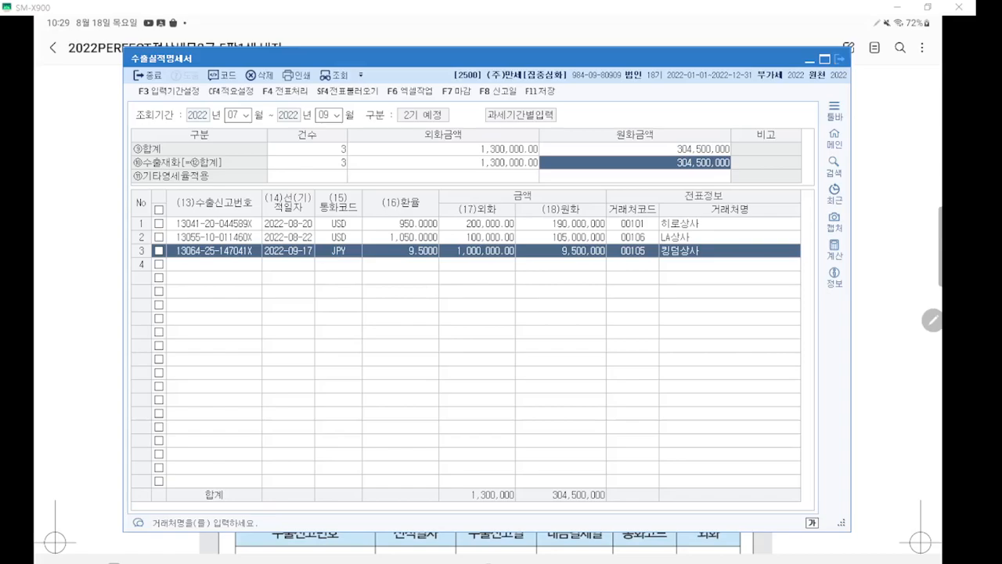
- Close the export performance statement with its changes saved, and open the zero-rate sales statement (영세율매출명세서)
{"action": "left_click", "coordinate": [841, 59]}
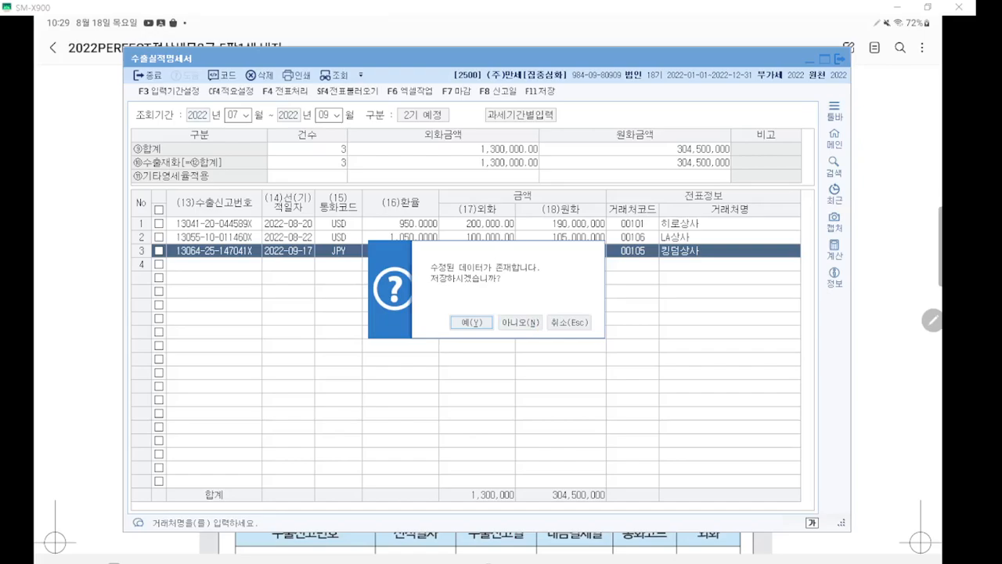
{"action": "left_click", "coordinate": [471, 322]}
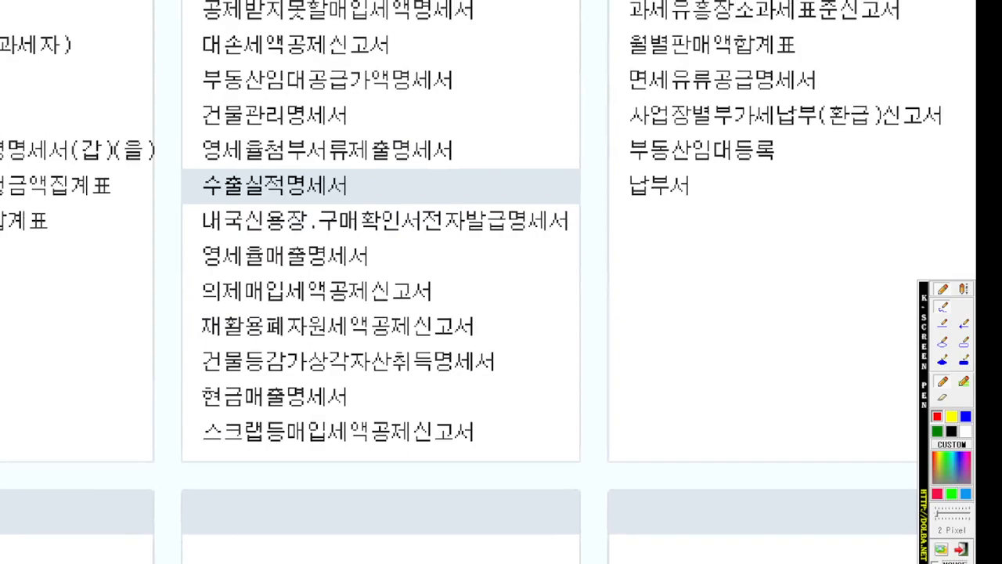
{"action": "left_click_drag", "start_coordinate": [192, 269], "coordinate": [446, 269]}
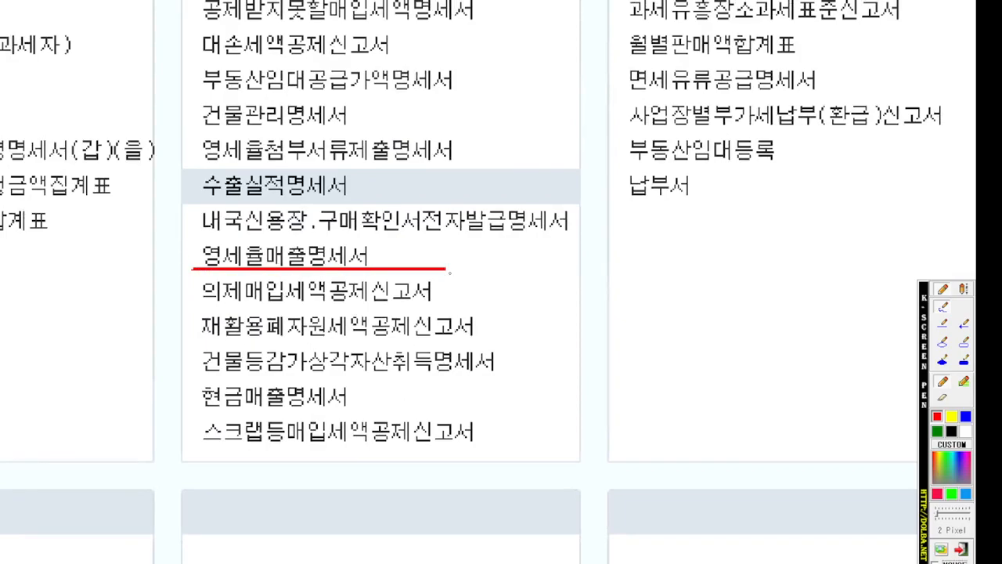
{"action": "key", "text": "Escape"}
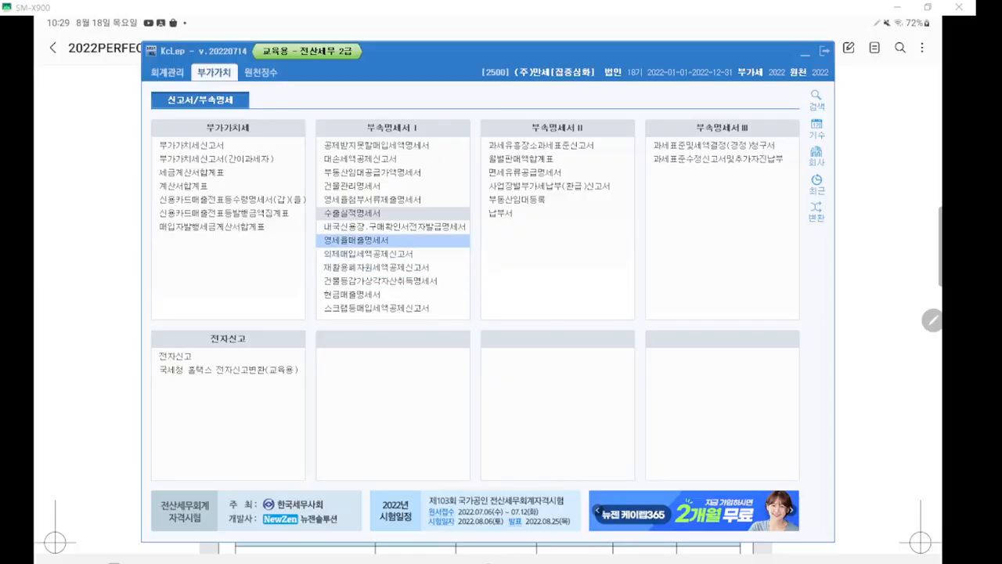
{"action": "left_click", "coordinate": [388, 240]}
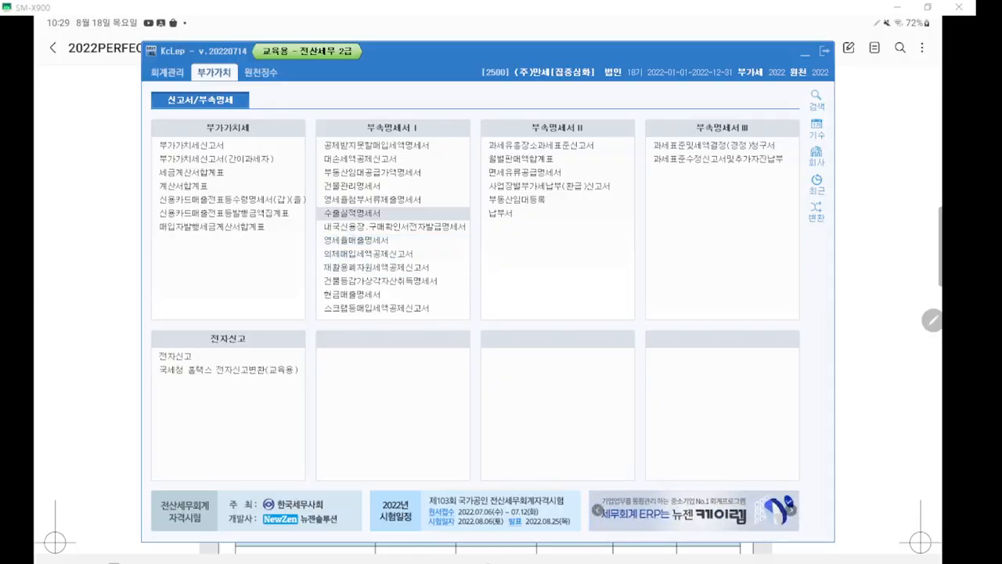
{"action": "left_click_drag", "start_coordinate": [332, 138], "coordinate": [338, 76]}
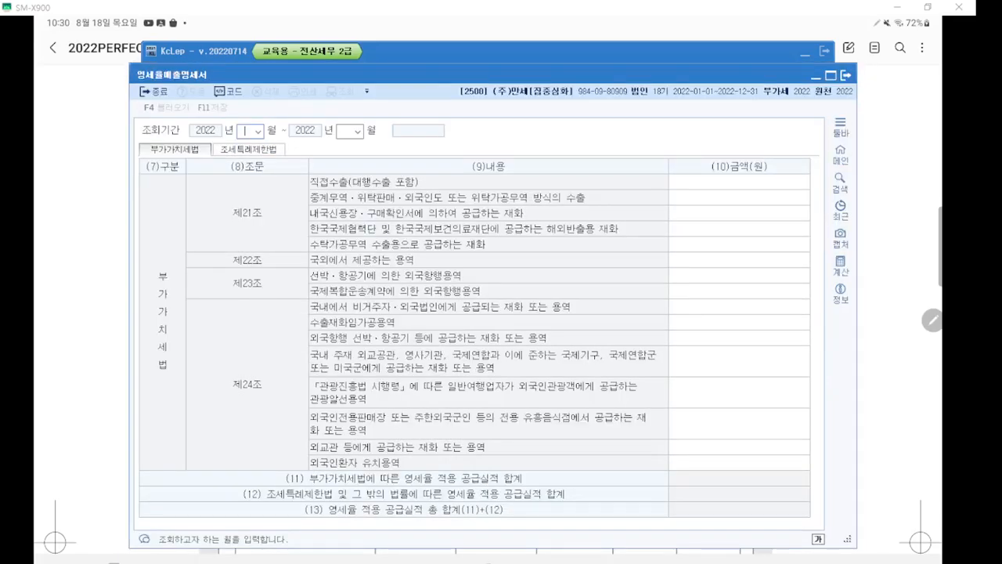
- Set the zero-rate sales statement's query period to months 07 through 09 of 2022
{"action": "type", "text": "07"}
{"action": "key", "text": "Return"}
{"action": "type", "text": "09"}
{"action": "key", "text": "Return"}
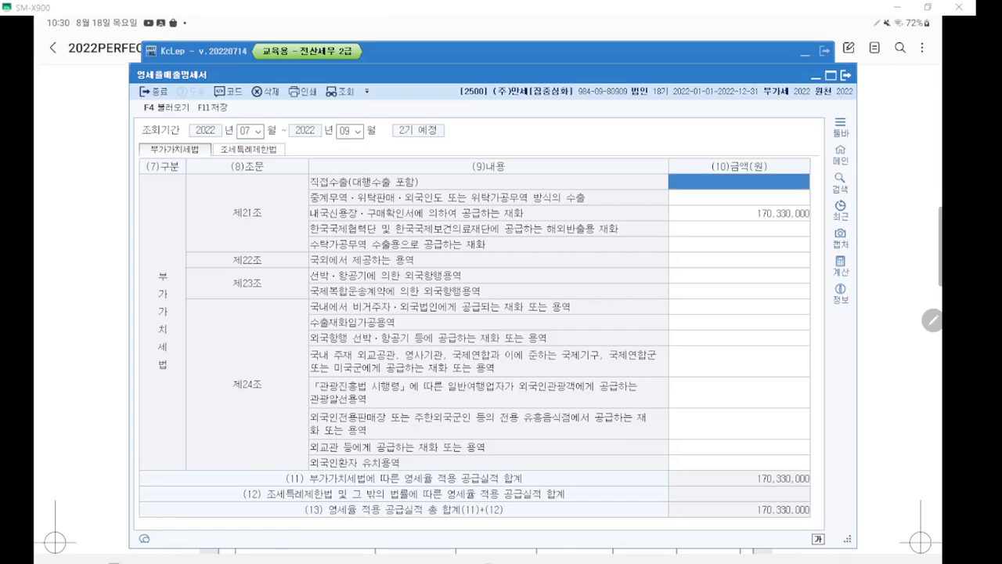
- Examine the zero-rate sales categories, especially the 내국신용장·구매확인서 row and its amount
{"action": "key", "text": "ctrl+2"}
{"action": "scroll", "coordinate": [494, 304], "scroll_direction": "up", "scroll_amount": 3}
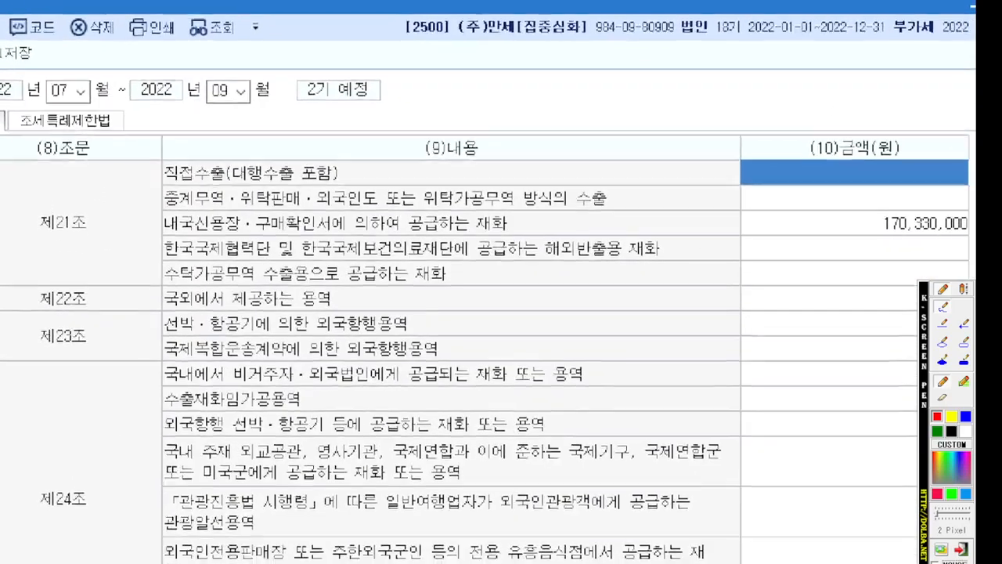
{"action": "left_click_drag", "start_coordinate": [494, 303], "coordinate": [333, 266]}
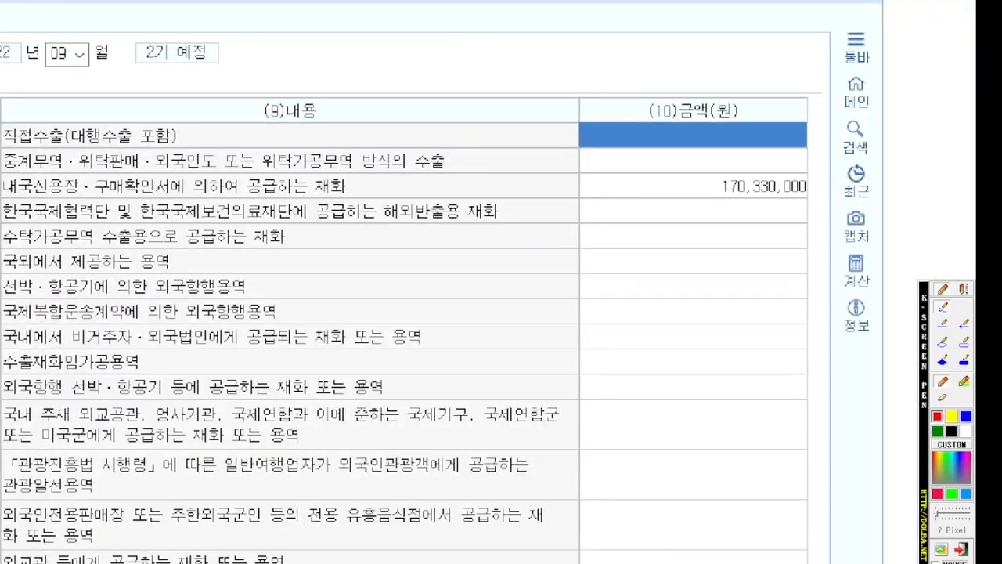
{"action": "left_click_drag", "start_coordinate": [8, 197], "coordinate": [170, 196]}
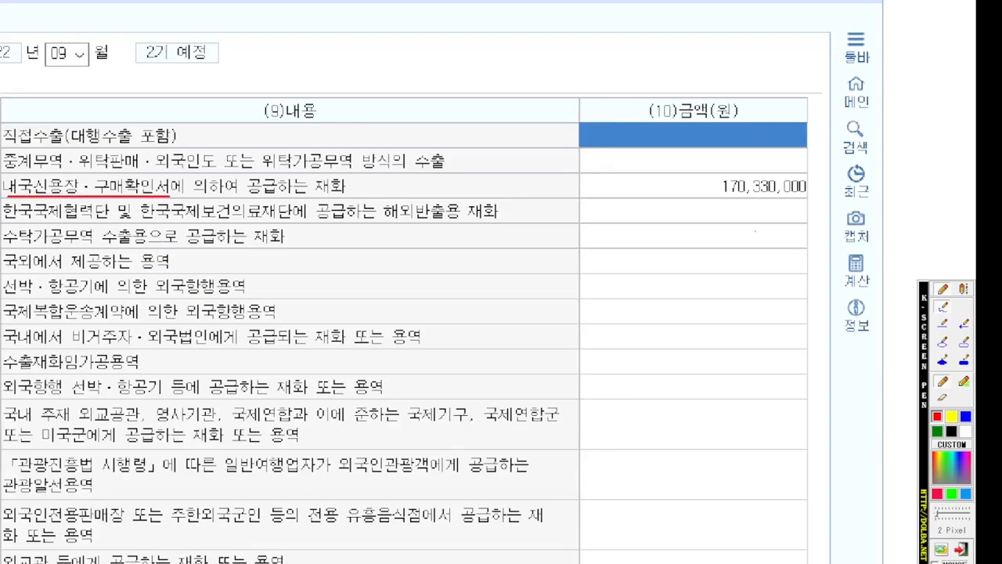
{"action": "left_click_drag", "start_coordinate": [329, 258], "coordinate": [418, 274]}
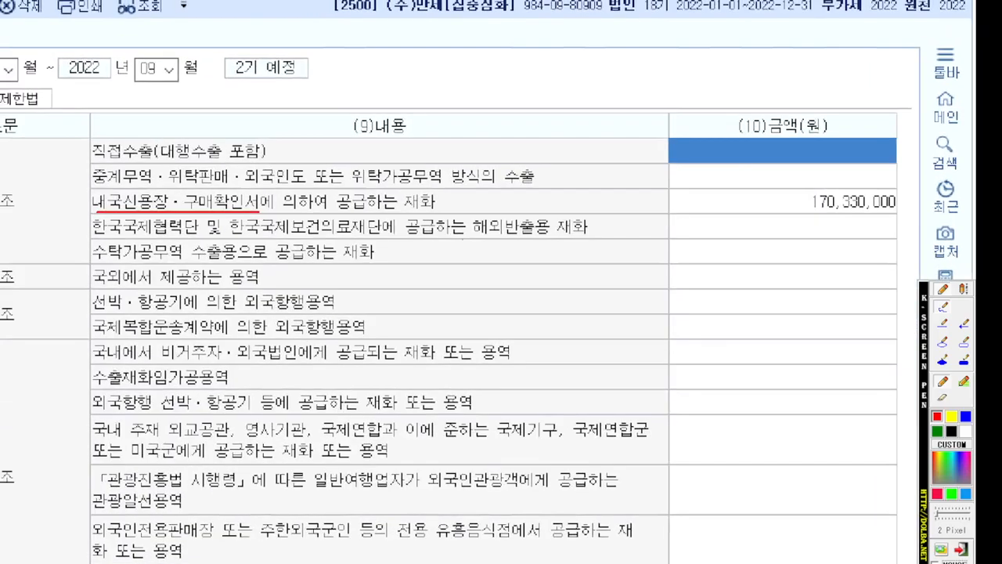
{"action": "left_click_drag", "start_coordinate": [418, 274], "coordinate": [636, 267]}
{"action": "scroll", "coordinate": [481, 303], "scroll_direction": "up", "scroll_amount": 1}
{"action": "scroll", "coordinate": [483, 304], "scroll_direction": "down", "scroll_amount": 2}
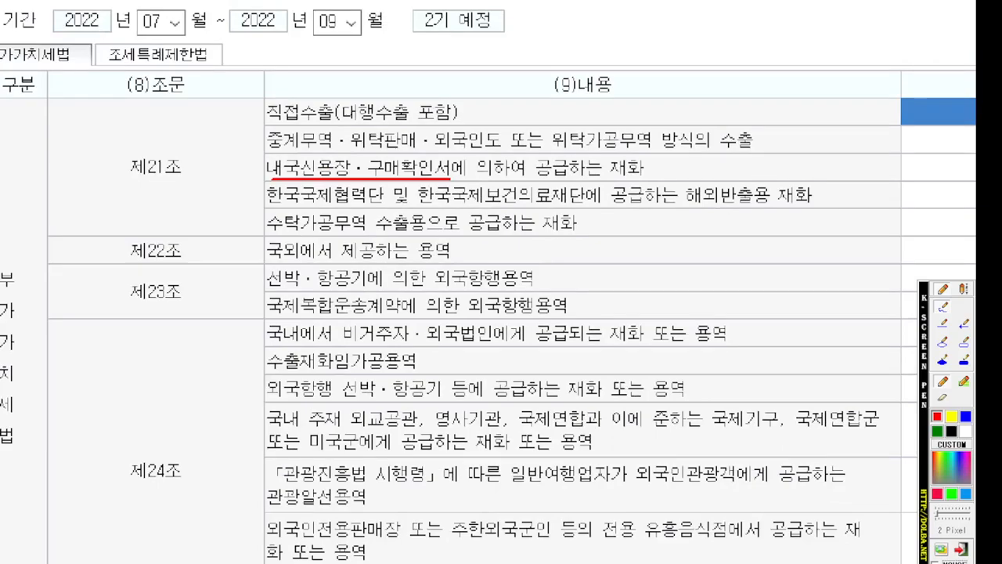
{"action": "key", "text": "Escape"}
- Enter 304,500,000 as the amount for 직접수출(대행수출 포함) under 제21조
{"action": "scroll", "coordinate": [483, 303], "scroll_direction": "up", "scroll_amount": 2}
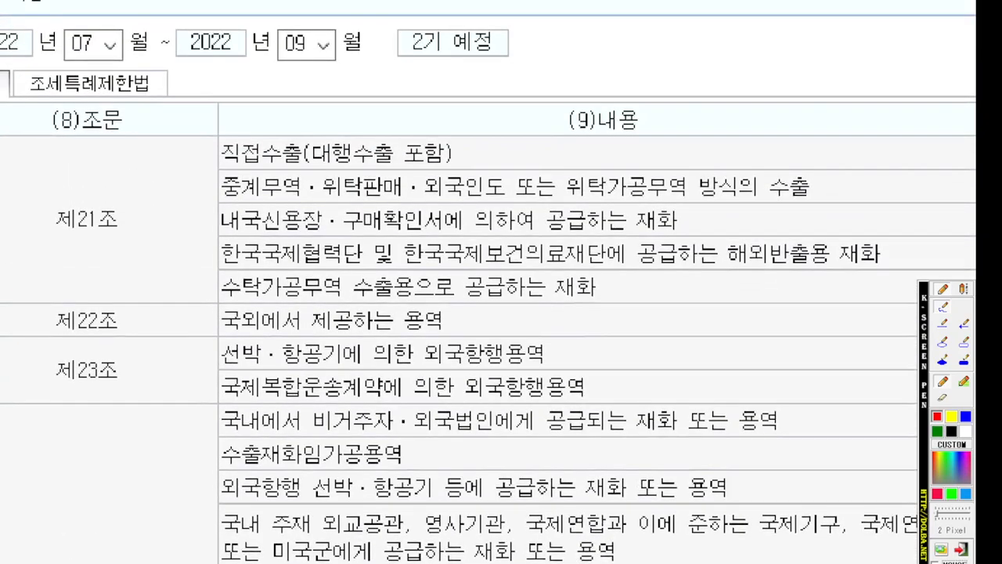
{"action": "left_click_drag", "start_coordinate": [219, 167], "coordinate": [552, 166]}
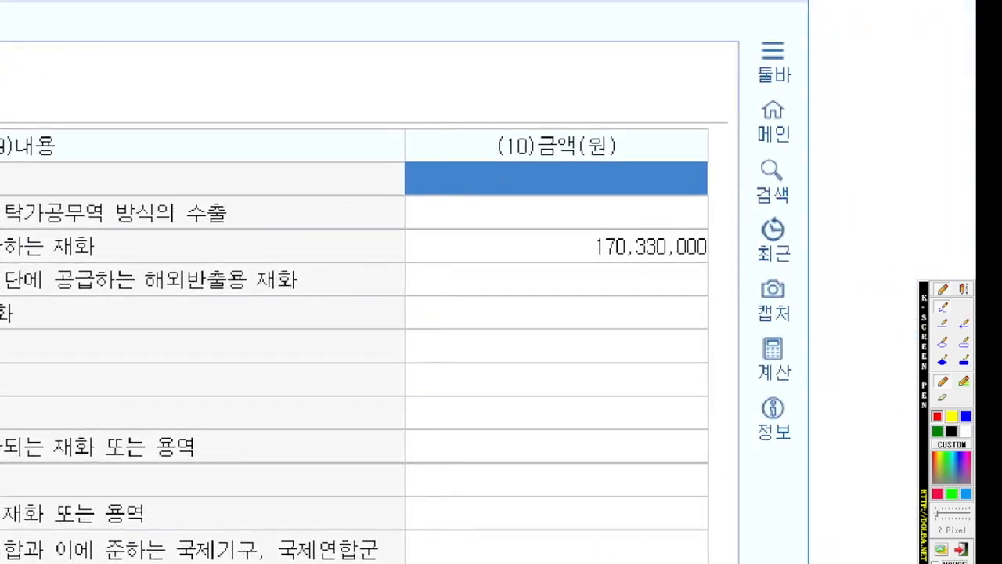
{"action": "key", "text": "Escape"}
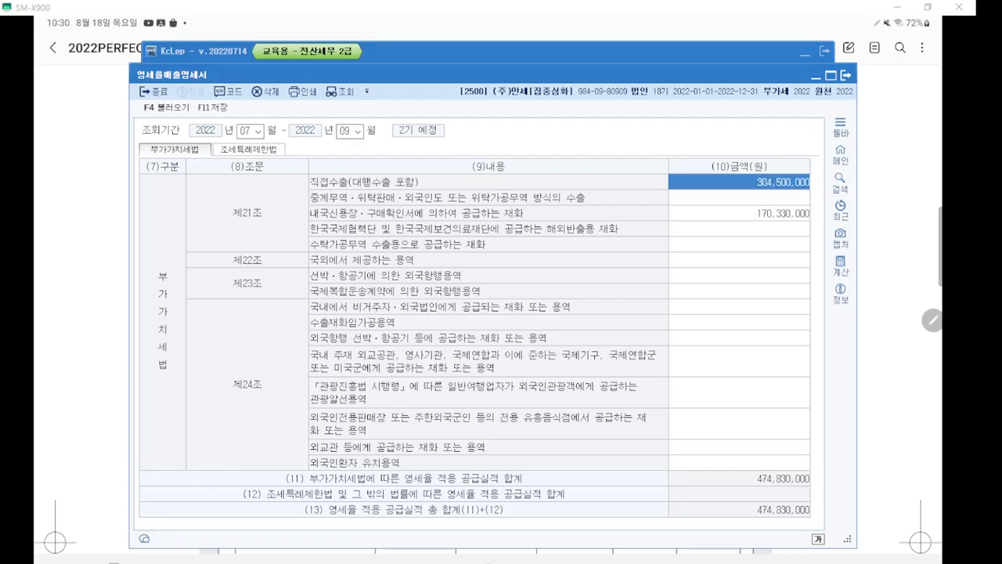
- Review the direct export amount, and close the zero-rate sales statement with its changes saved
{"action": "key", "text": "ctrl+grave"}
{"action": "scroll", "coordinate": [492, 309], "scroll_direction": "up", "scroll_amount": 3}
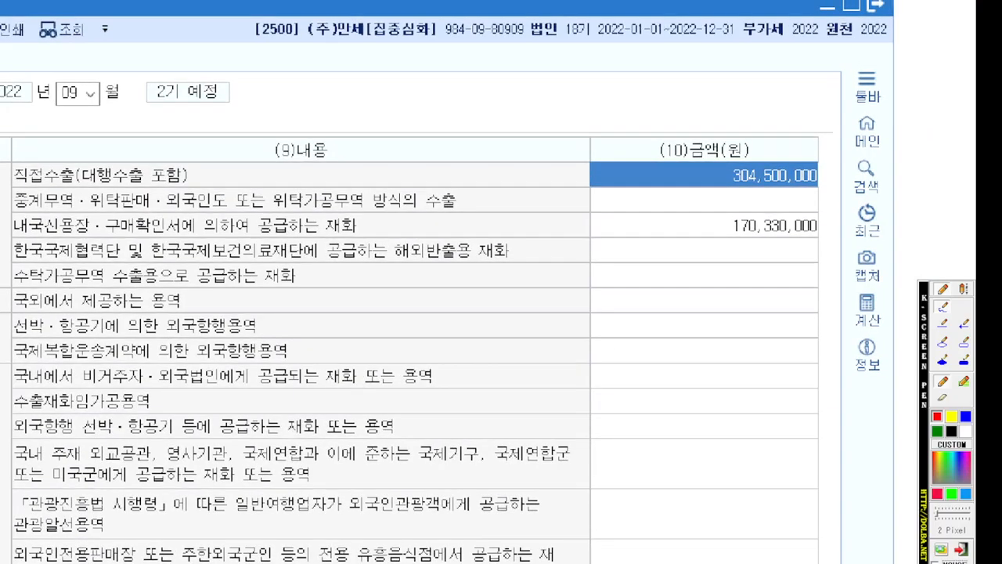
{"action": "key", "text": "Escape"}
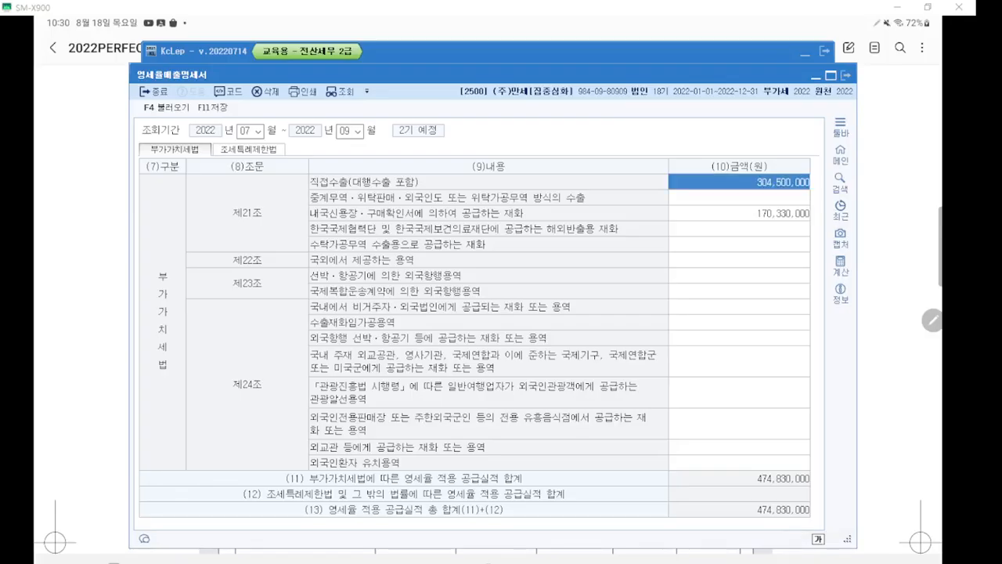
{"action": "key", "text": "Escape"}
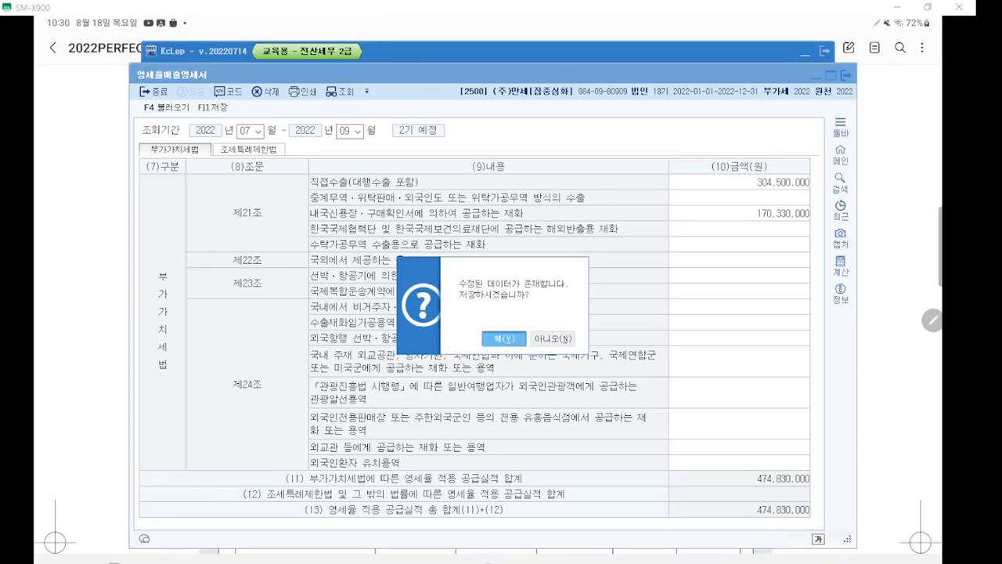
{"action": "key", "text": "Return"}
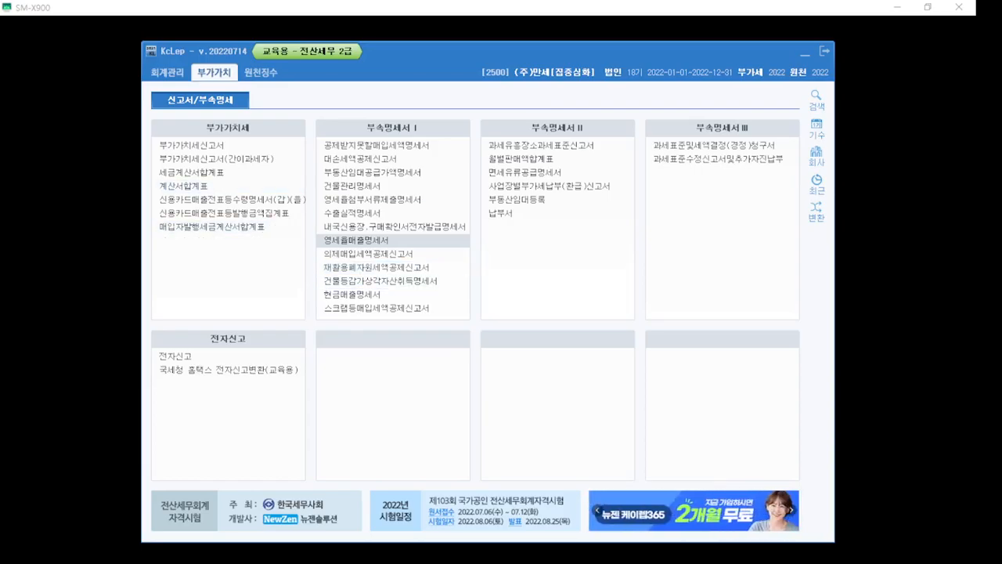
{"action": "key", "text": "ctrl+F12"}
{"action": "scroll", "coordinate": [486, 302], "scroll_direction": "up", "scroll_amount": 5}
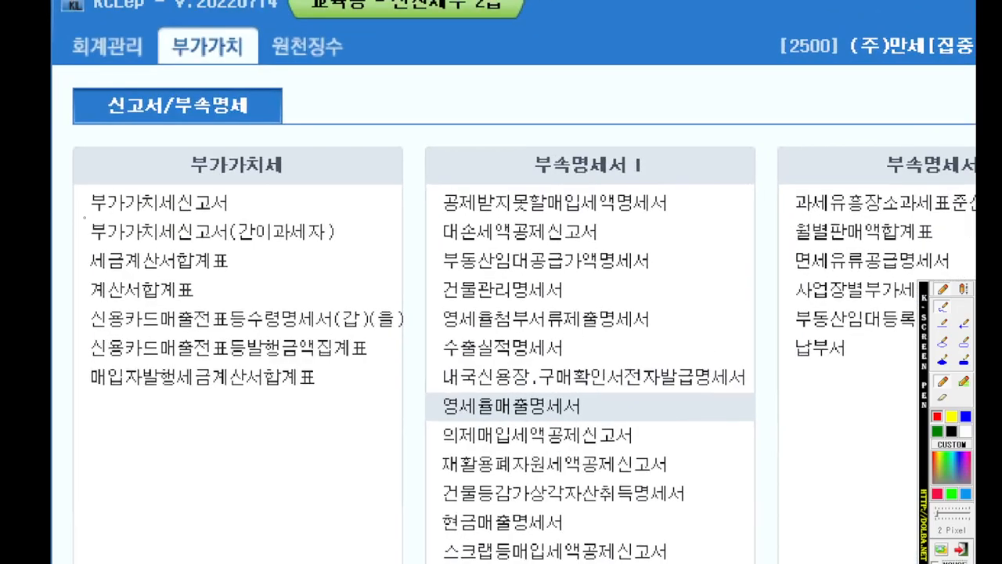
{"action": "left_click_drag", "start_coordinate": [85, 218], "coordinate": [289, 219]}
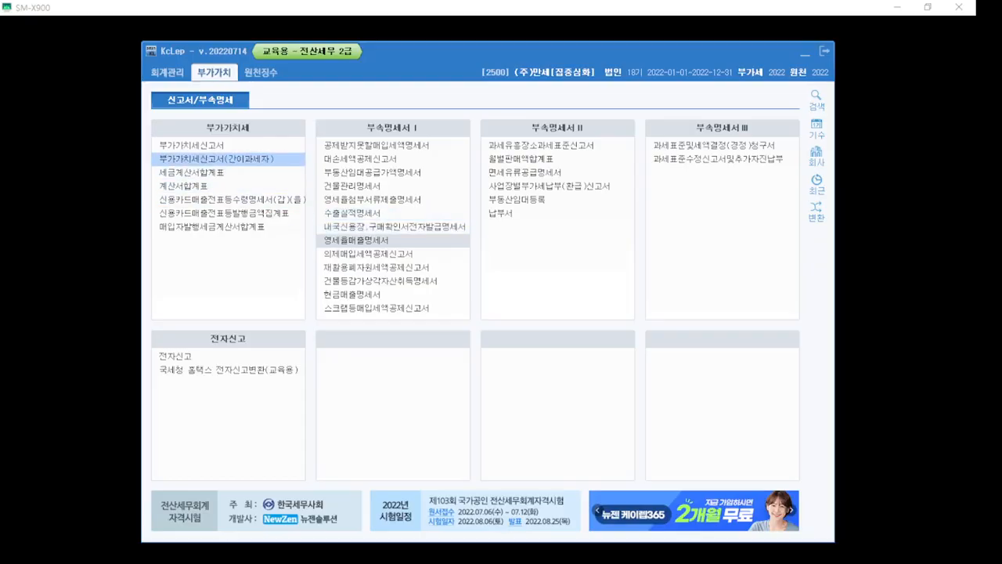
- Open the 부가가치세신고서 and set its query period to months 7 through 9 of 2022
{"action": "left_click", "coordinate": [219, 146]}
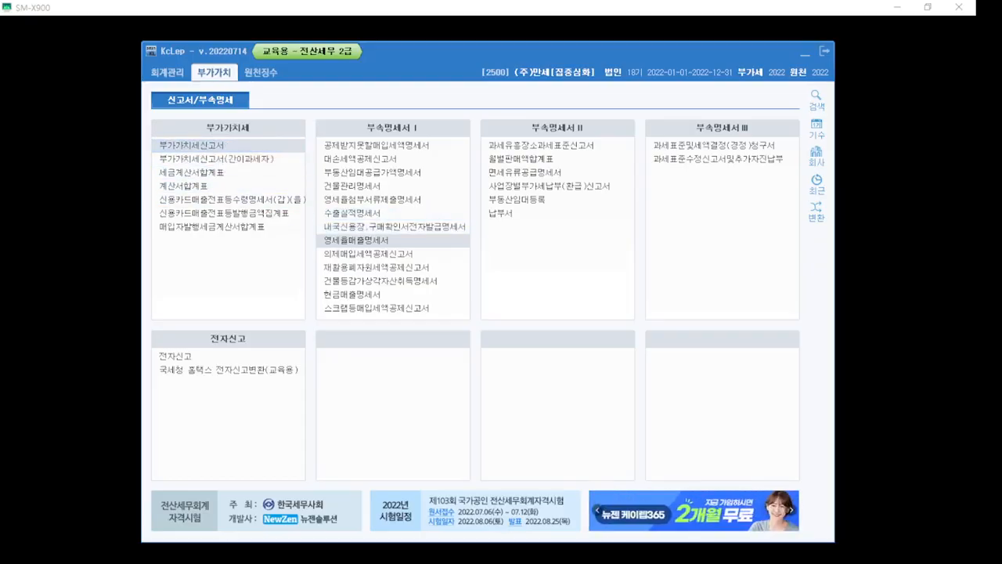
{"action": "left_click", "coordinate": [210, 145]}
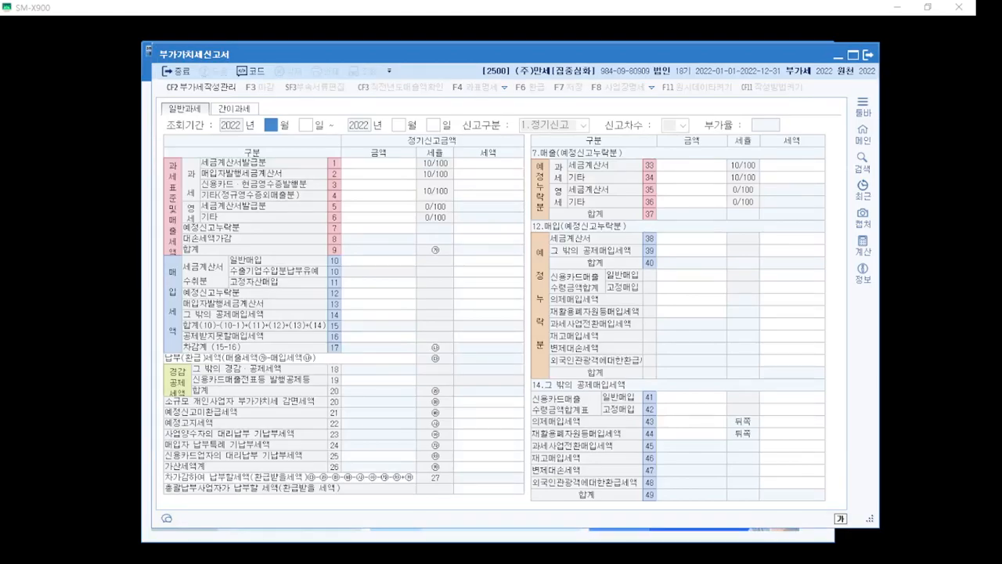
{"action": "type", "text": "7"}
{"action": "key", "text": "Return"}
{"action": "key", "text": "Return"}
{"action": "type", "text": "9"}
{"action": "key", "text": "Return"}
{"action": "key", "text": "Return"}
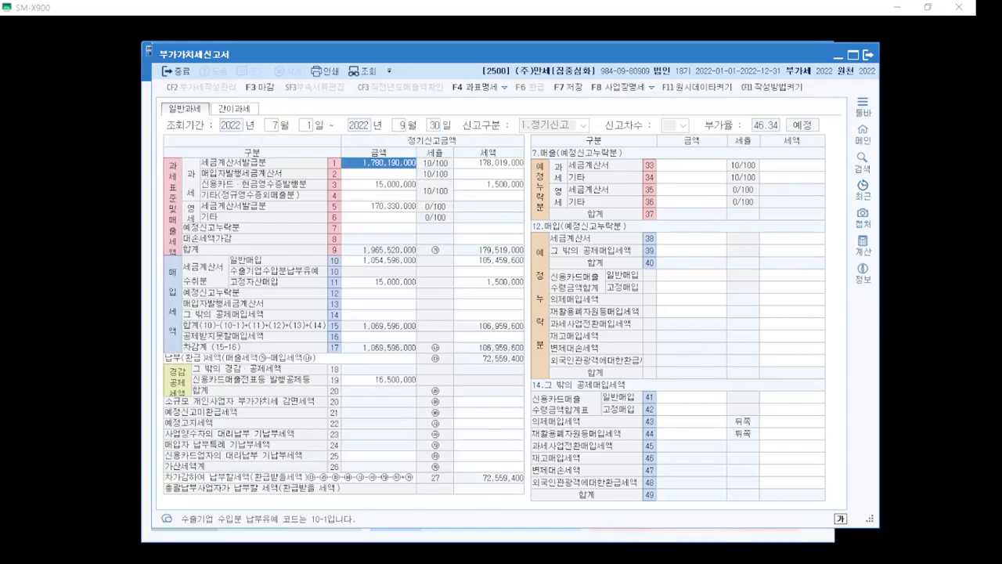
- Outline the 과세표준및매출세액 section in red and the 매입세액 section in blue with the screen pen, and undo the blue outline
{"action": "key", "text": "F12"}
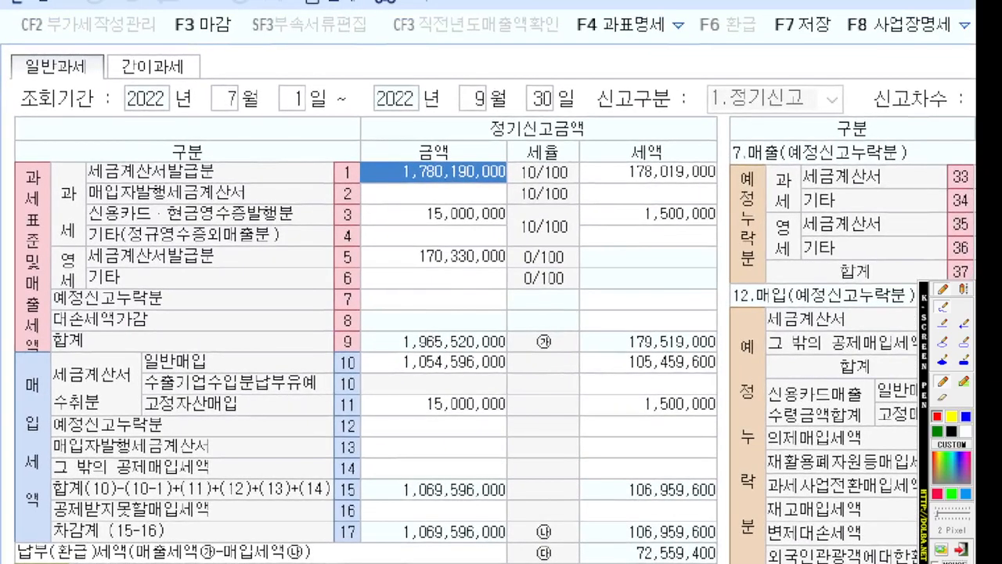
{"action": "left_click", "coordinate": [964, 342]}
{"action": "left_click_drag", "start_coordinate": [12, 161], "coordinate": [51, 351]}
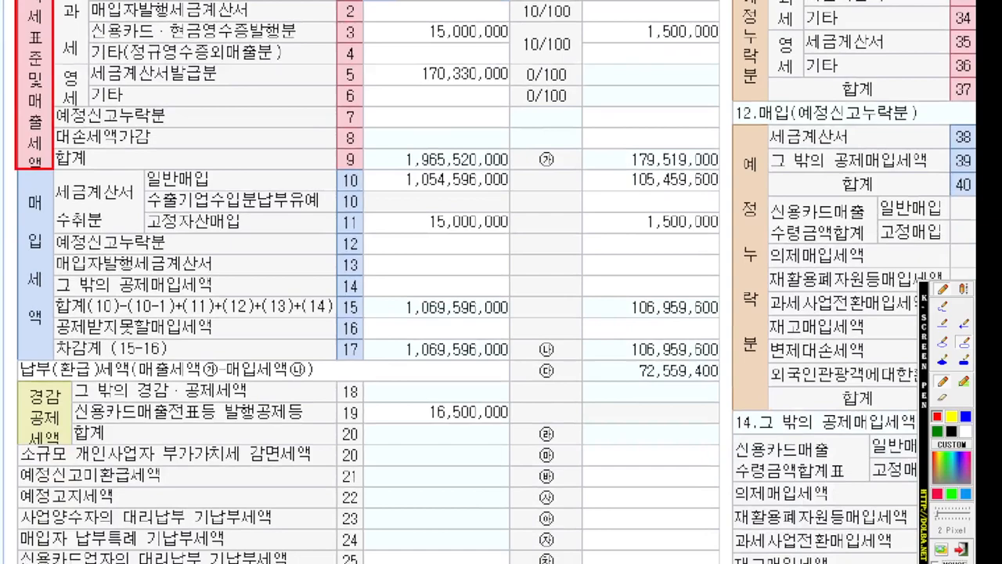
{"action": "left_click", "coordinate": [966, 416]}
{"action": "mouse_move", "coordinate": [21, 168]}
{"action": "left_mouse_down"}
{"action": "mouse_move", "coordinate": [52, 224]}
{"action": "mouse_move", "coordinate": [52, 359]}
{"action": "left_mouse_up"}
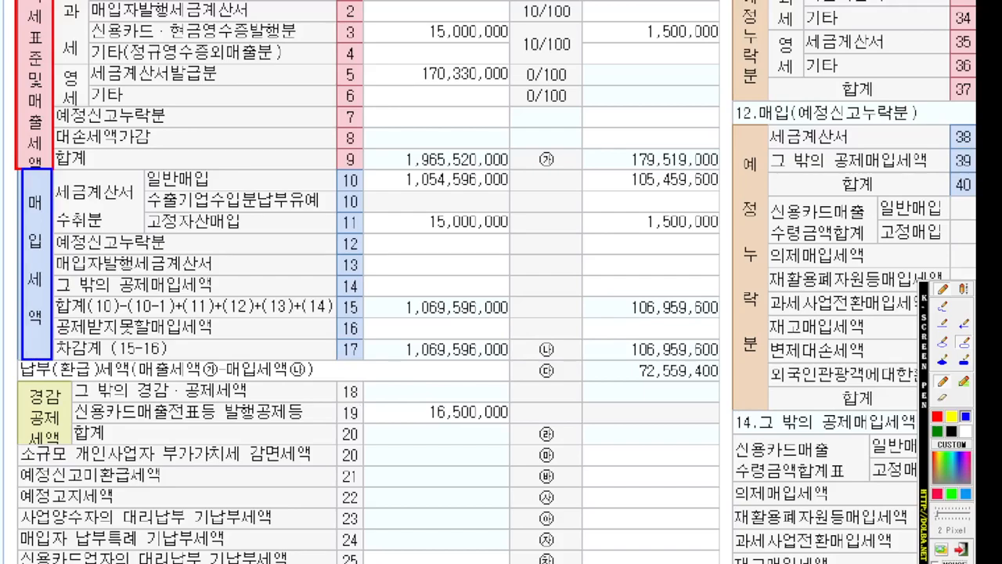
{"action": "key", "text": "ctrl+z"}
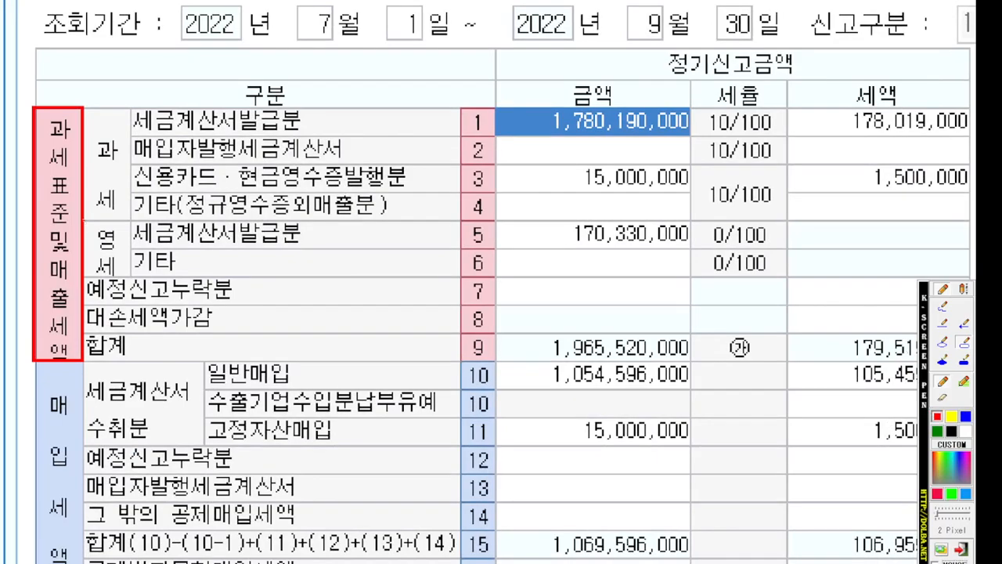
- Mark the 영세 category and its 기타 row in the sales section with red pen outlines
{"action": "left_click_drag", "start_coordinate": [125, 232], "coordinate": [130, 277]}
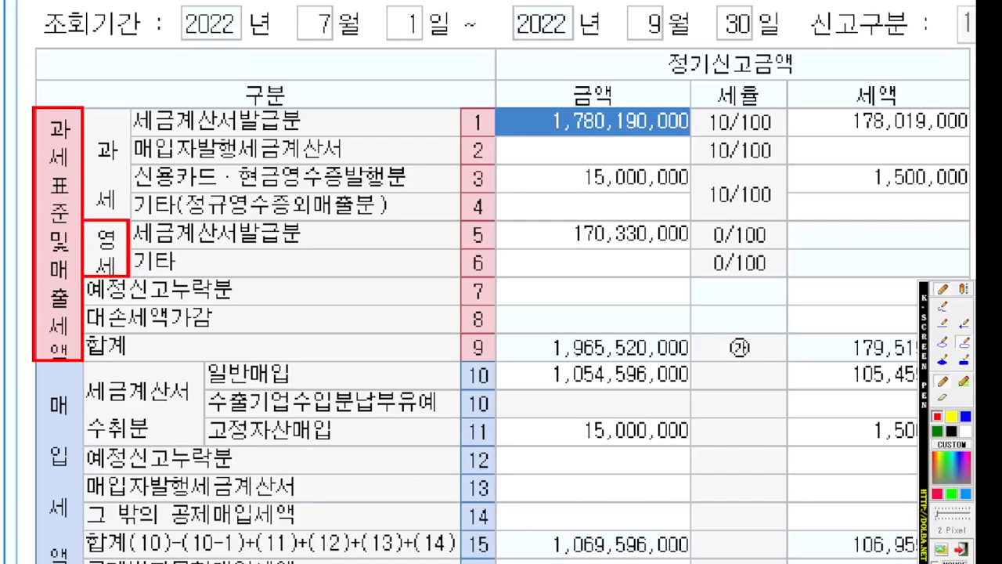
{"action": "scroll", "coordinate": [517, 330], "scroll_direction": "up", "scroll_amount": 1}
{"action": "left_click_drag", "start_coordinate": [526, 319], "coordinate": [545, 315]}
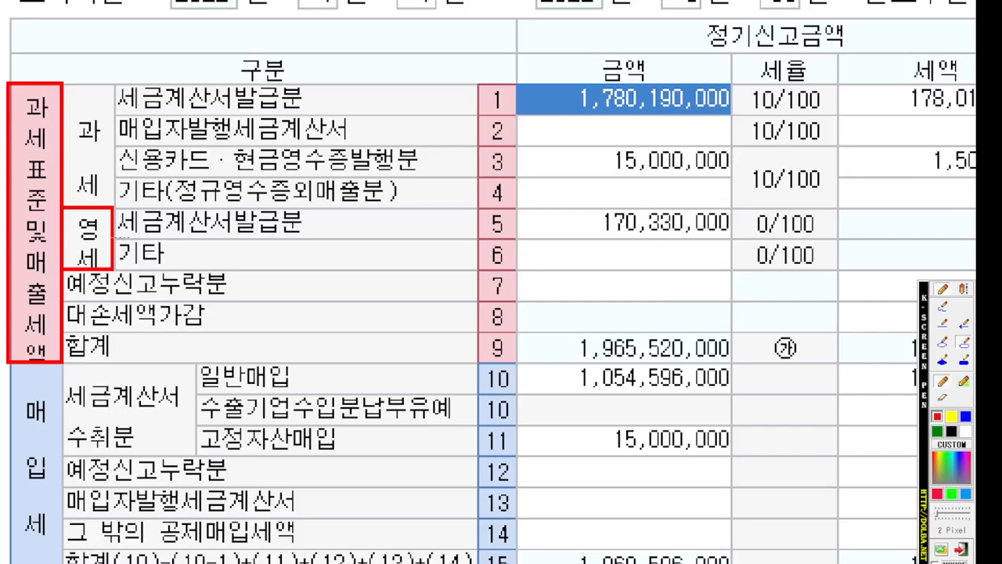
{"action": "left_click_drag", "start_coordinate": [113, 238], "coordinate": [518, 270]}
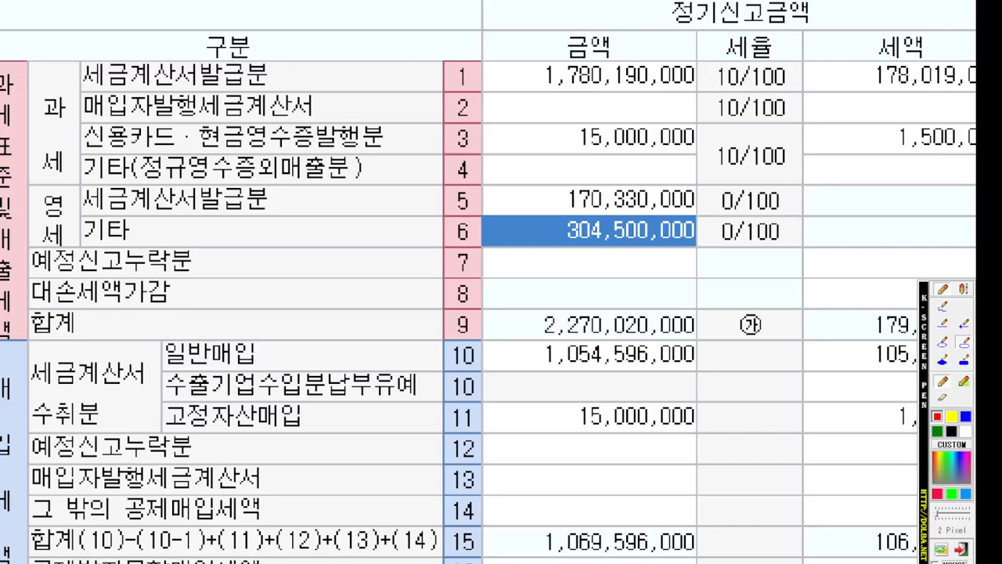
- Enter 304,500,000 as the 영세 기타 amount, and close the 부가가치세신고서 with its changes saved
{"action": "left_click_drag", "start_coordinate": [559, 248], "coordinate": [697, 248]}
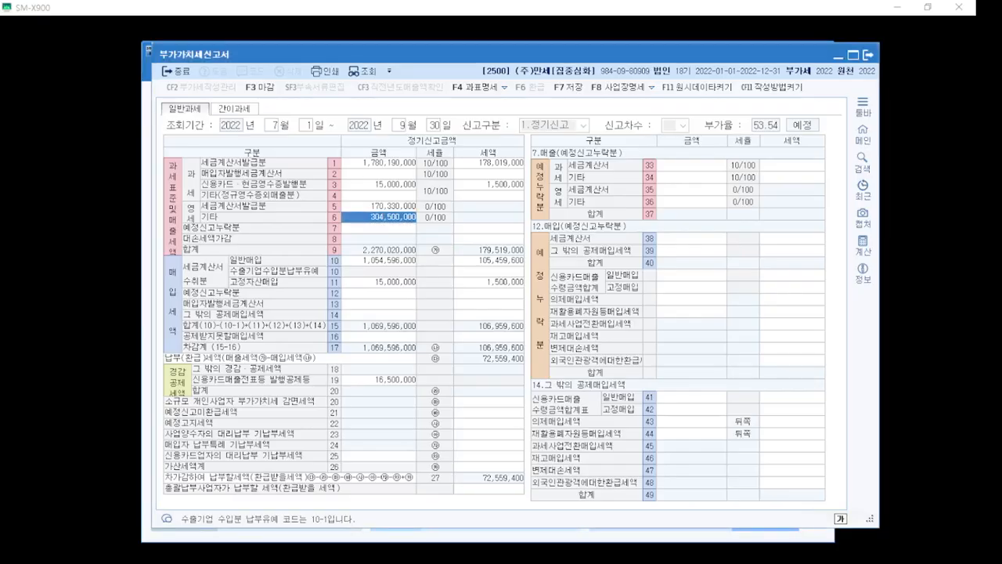
{"action": "left_click", "coordinate": [869, 55]}
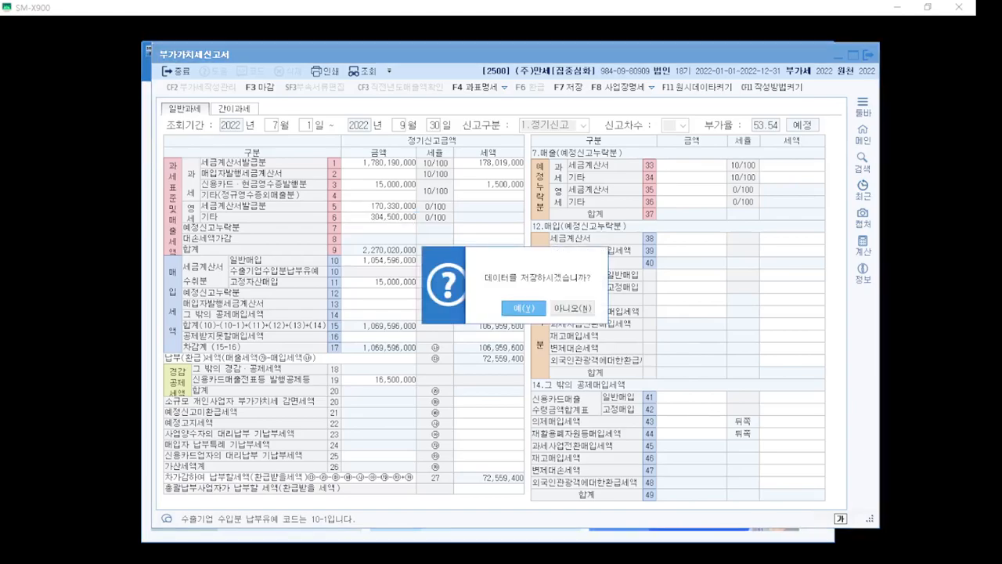
{"action": "key", "text": "Return"}
{"action": "key", "text": "Return"}
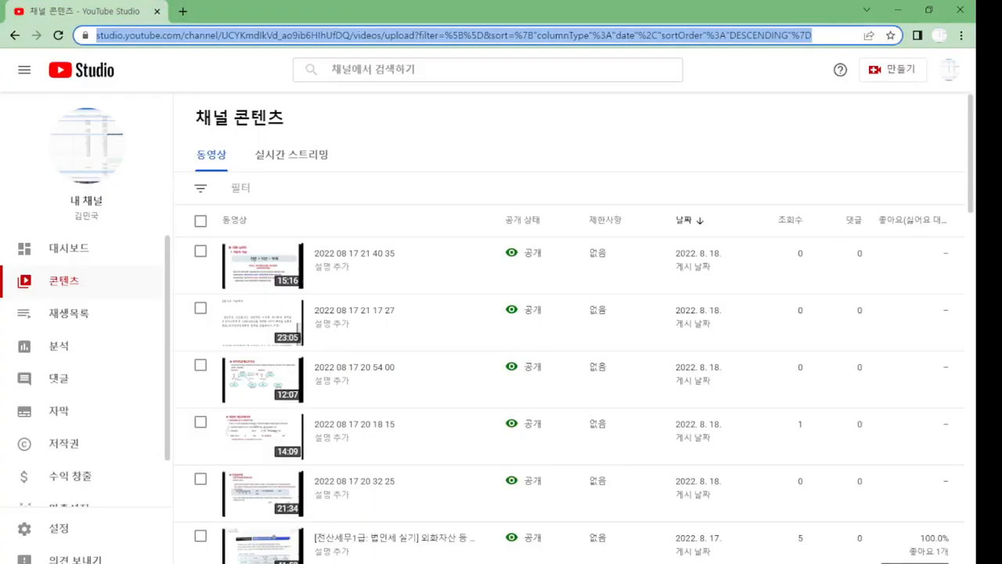
- Begin a video upload in YouTube Studio and, while choosing the file, delete the five 2022-08-17 recordings from the 캡처 folder
{"action": "left_click", "coordinate": [892, 69]}
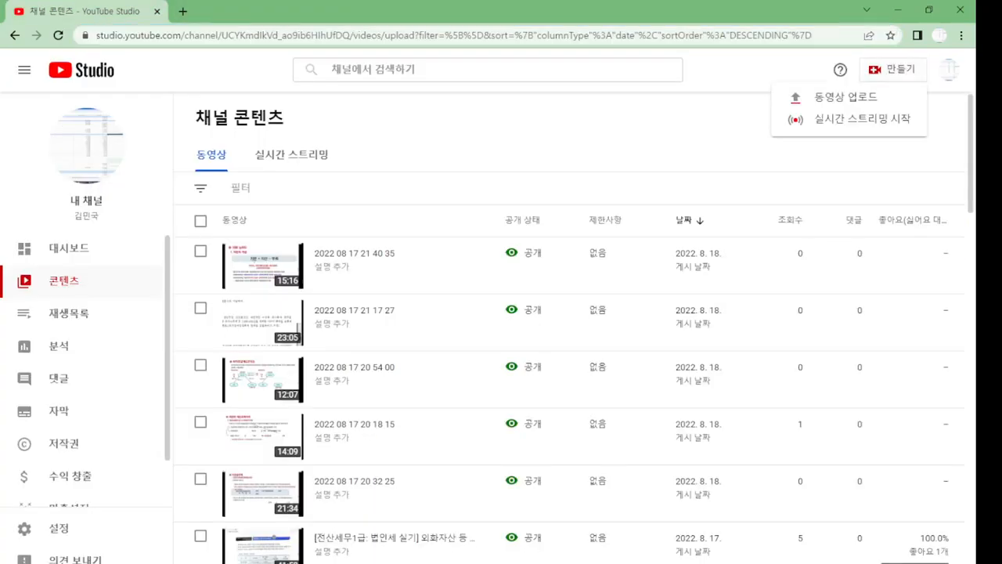
{"action": "left_click", "coordinate": [830, 97]}
{"action": "left_click", "coordinate": [488, 395]}
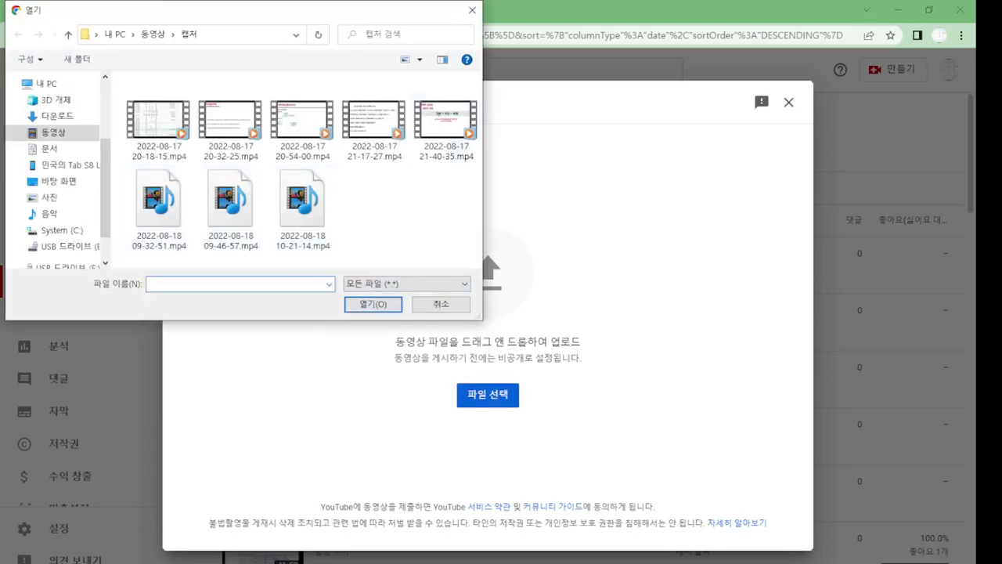
{"action": "left_click", "coordinate": [445, 126]}
{"action": "left_click", "coordinate": [375, 125]}
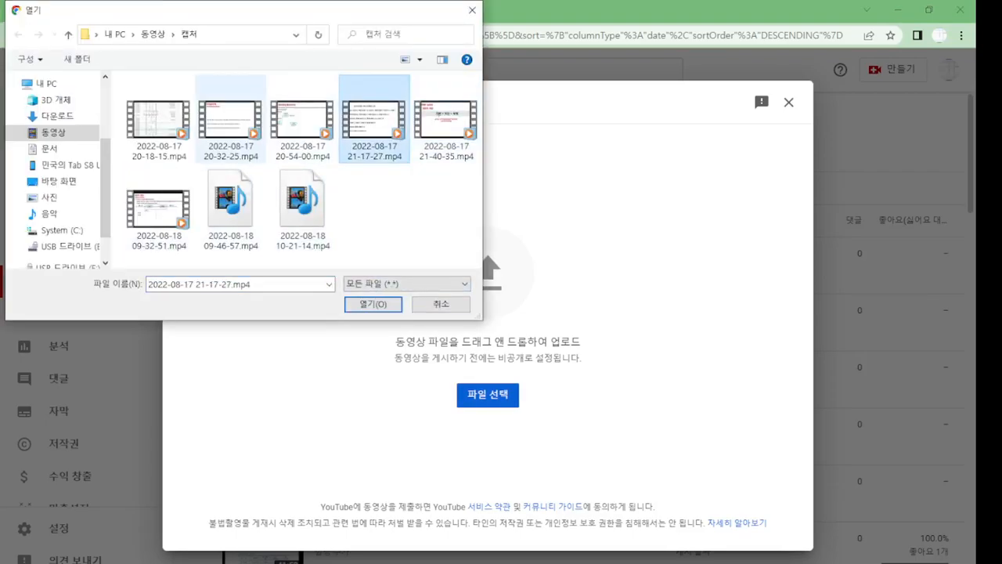
{"action": "left_click", "coordinate": [158, 125]}
{"action": "left_click", "coordinate": [446, 125], "text": "shift"}
{"action": "right_click", "coordinate": [160, 120]}
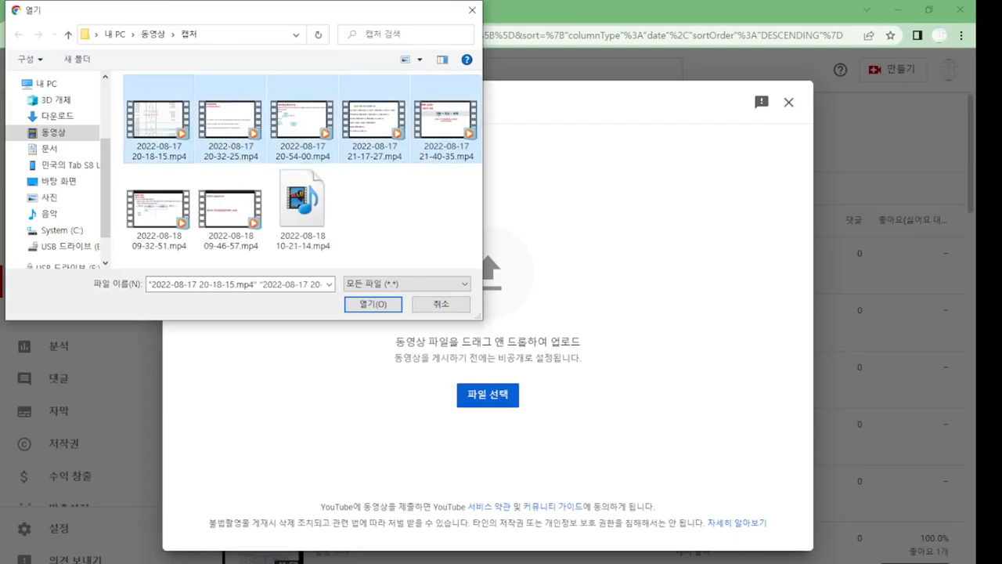
{"action": "left_click", "coordinate": [197, 365]}
{"action": "left_click", "coordinate": [542, 310]}
{"action": "left_click", "coordinate": [159, 121]}
{"action": "left_click", "coordinate": [373, 304]}
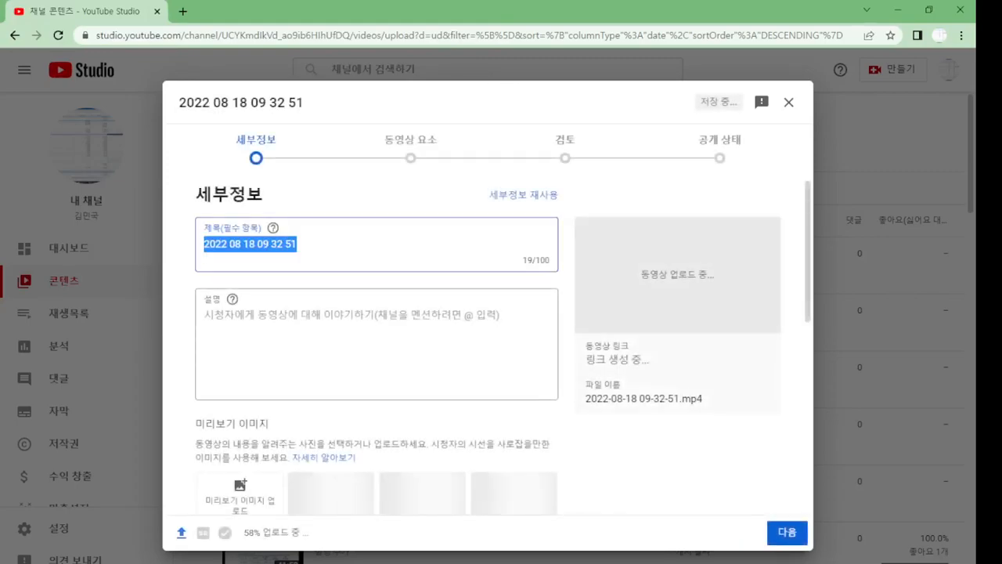
{"action": "key", "text": "BackSpace"}
{"action": "type", "text": "[WJS"}
{"action": "key", "text": "BackSpace"}
{"action": "key", "text": "BackSpace"}
{"action": "key", "text": "BackSpace"}
{"action": "type", "text": "전산세"}
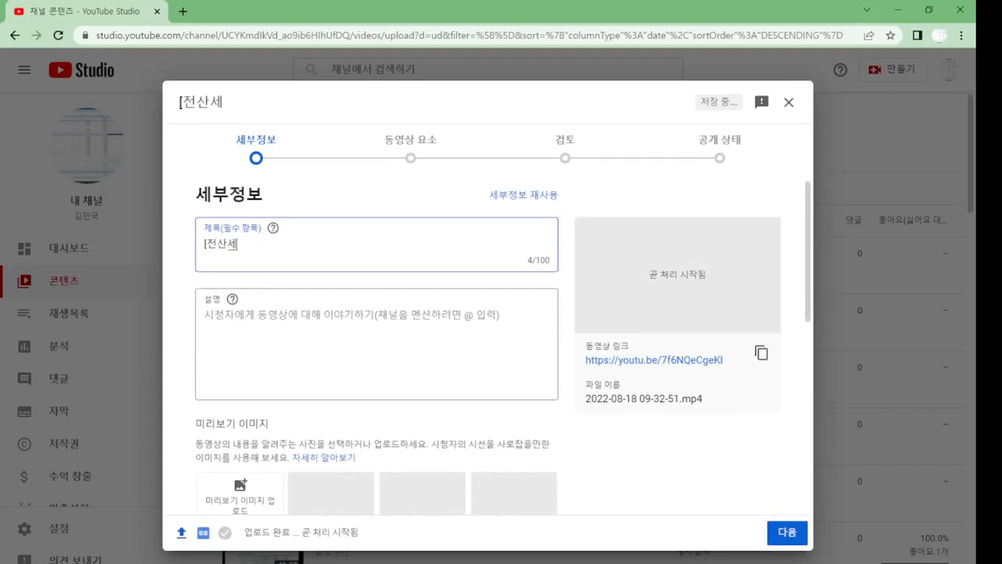
{"action": "type", "text": "무2급: 부가갖"}
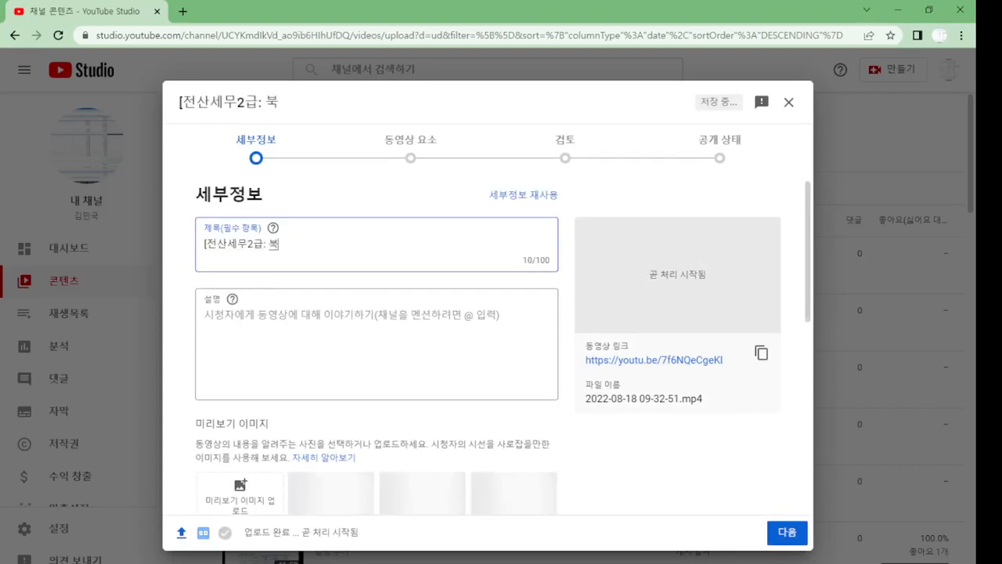
{"action": "type", "text": "치세 이론"}
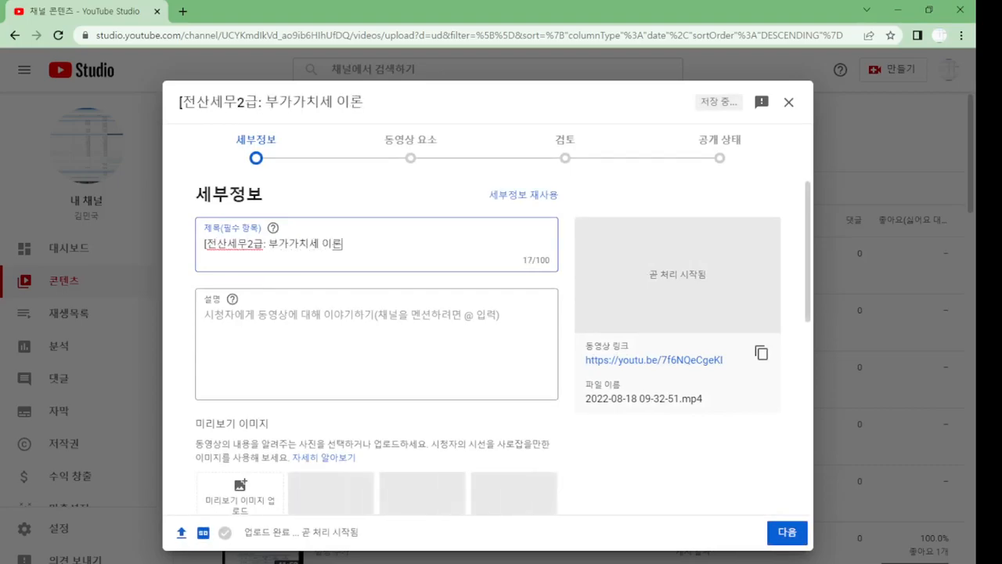
{"action": "type", "text": "] 판매모"}
{"action": "key", "text": "BackSpace"}
{"action": "key", "text": "BackSpace"}
{"action": "key", "text": "BackSpace"}
{"action": "type", "text": "잿화의 간주공급"}
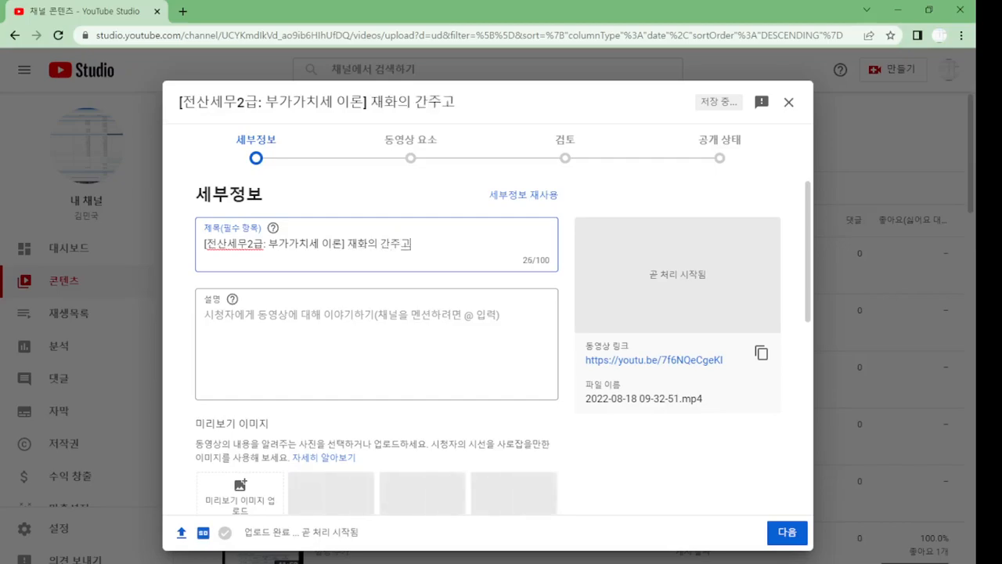
{"action": "type", "text": "(판매목적"}
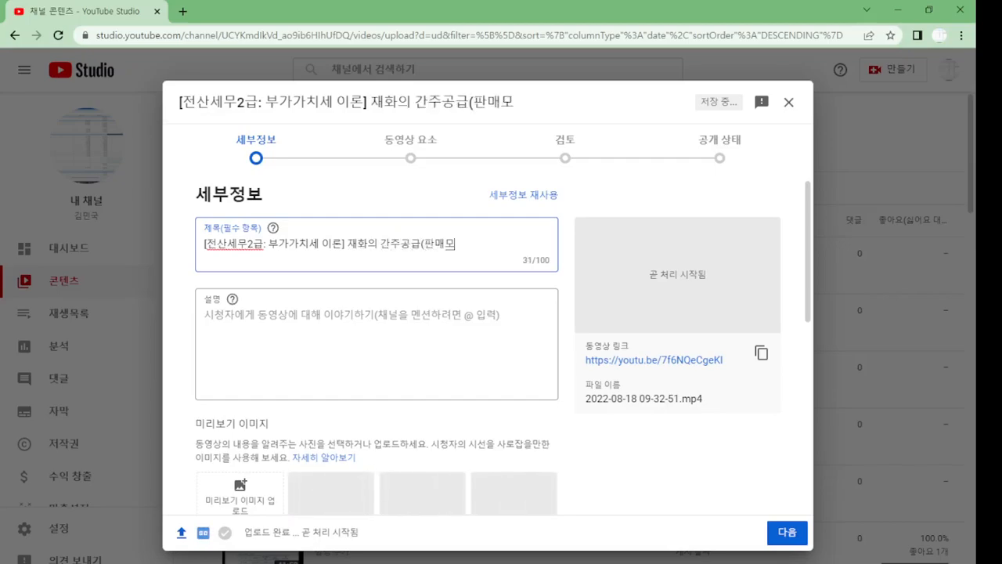
{"action": "type", "text": " 타새"}
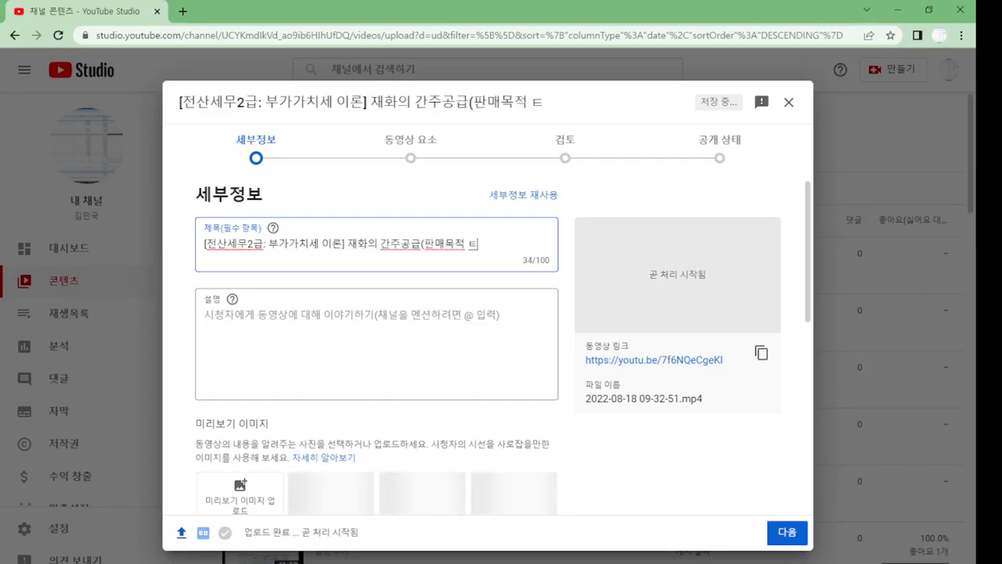
{"action": "type", "text": "업장 반축"}
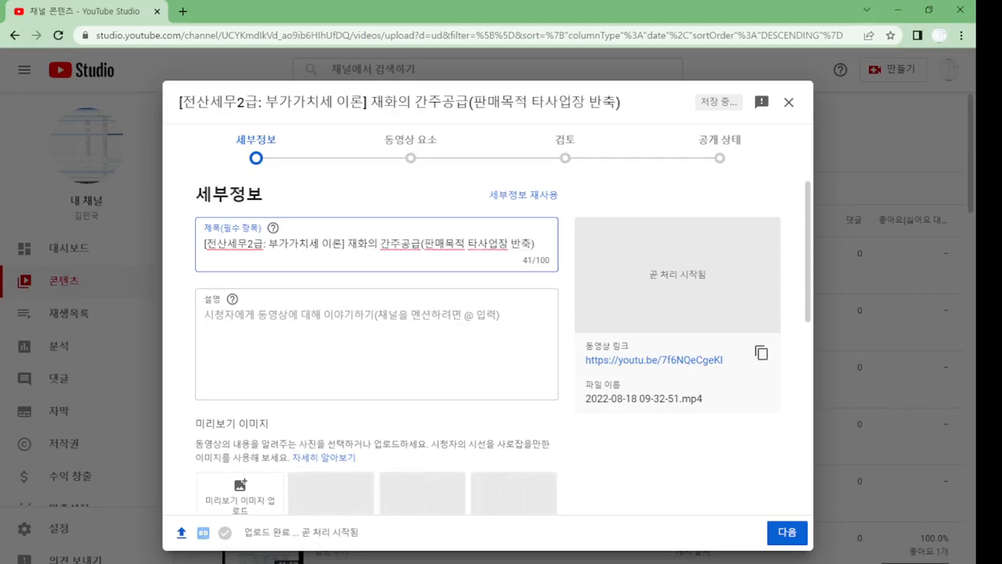
{"action": "key", "text": "BackSpace"}
{"action": "type", "text": "출)"}
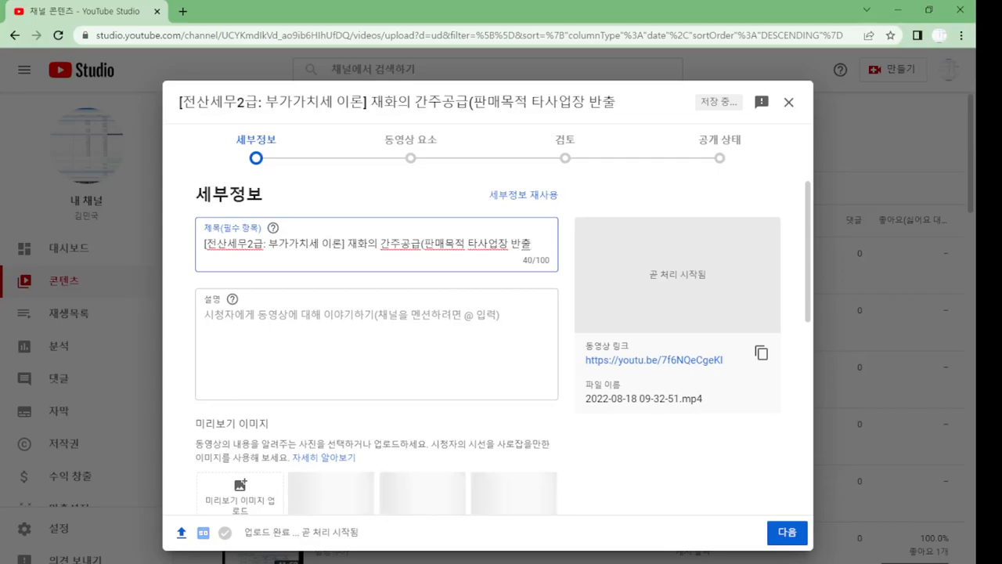
- Copy the video's entire title text for reuse
{"action": "key", "text": "ctrl+shift+Left"}
{"action": "key", "text": "ctrl+shift+Left"}
{"action": "key", "text": "ctrl+shift+Left"}
{"action": "key", "text": "ctrl+shift+Left"}
{"action": "key", "text": "ctrl+shift+Left"}
{"action": "key", "text": "ctrl+shift+Left"}
{"action": "key", "text": "ctrl+shift+Left"}
{"action": "key", "text": "ctrl+shift+Left"}
{"action": "key", "text": "ctrl+c"}
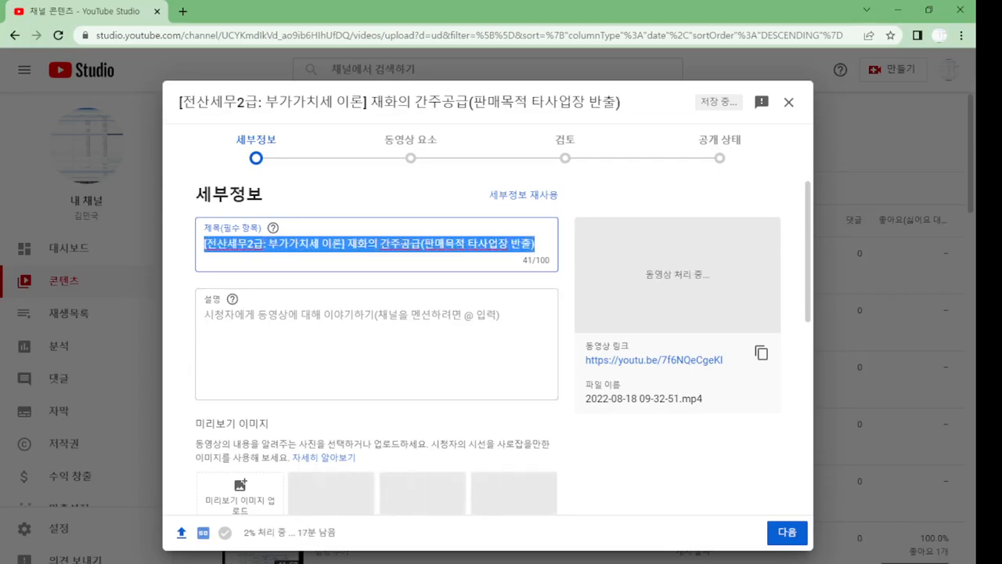
- Declare the video not made for kids, publish it with 공개 visibility, and dismiss the processing notice
{"action": "left_click", "coordinate": [787, 532]}
{"action": "left_click", "coordinate": [203, 420]}
{"action": "left_click", "coordinate": [787, 533]}
{"action": "left_click", "coordinate": [787, 532]}
{"action": "left_click", "coordinate": [787, 532]}
{"action": "left_click", "coordinate": [787, 532]}
{"action": "left_click", "coordinate": [237, 369]}
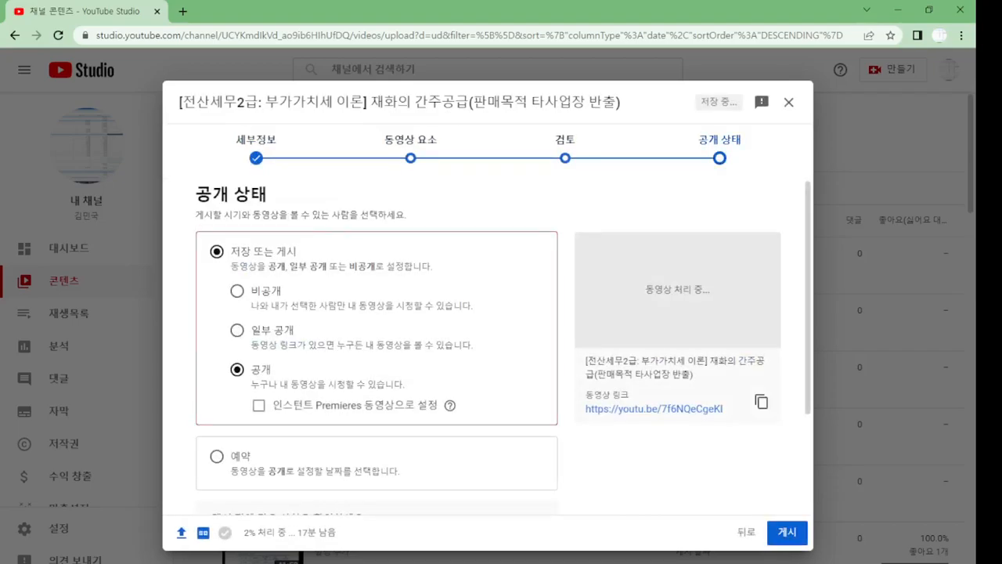
{"action": "left_click", "coordinate": [787, 533]}
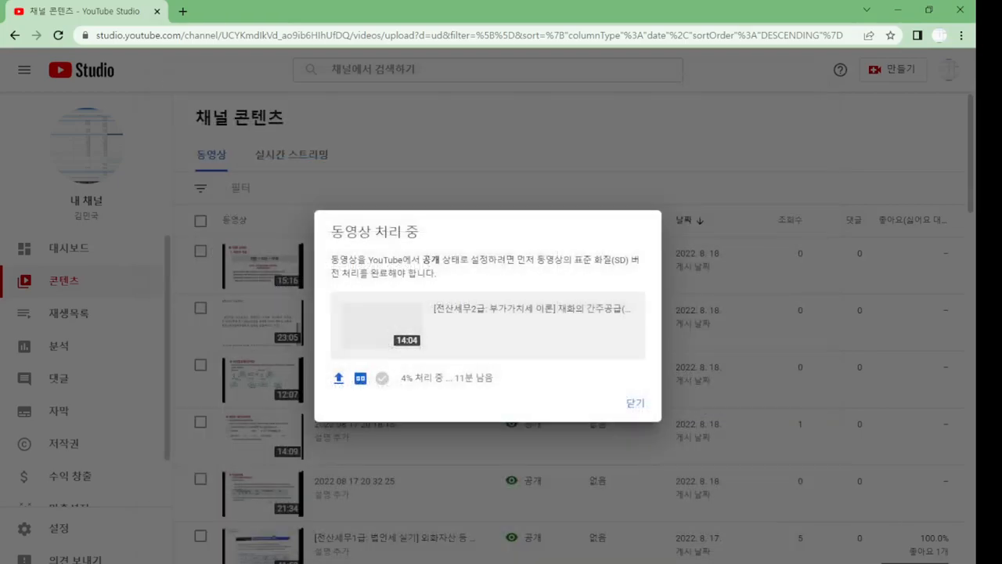
{"action": "left_click", "coordinate": [638, 403]}
{"action": "left_click", "coordinate": [892, 69]}
{"action": "left_click", "coordinate": [838, 100]}
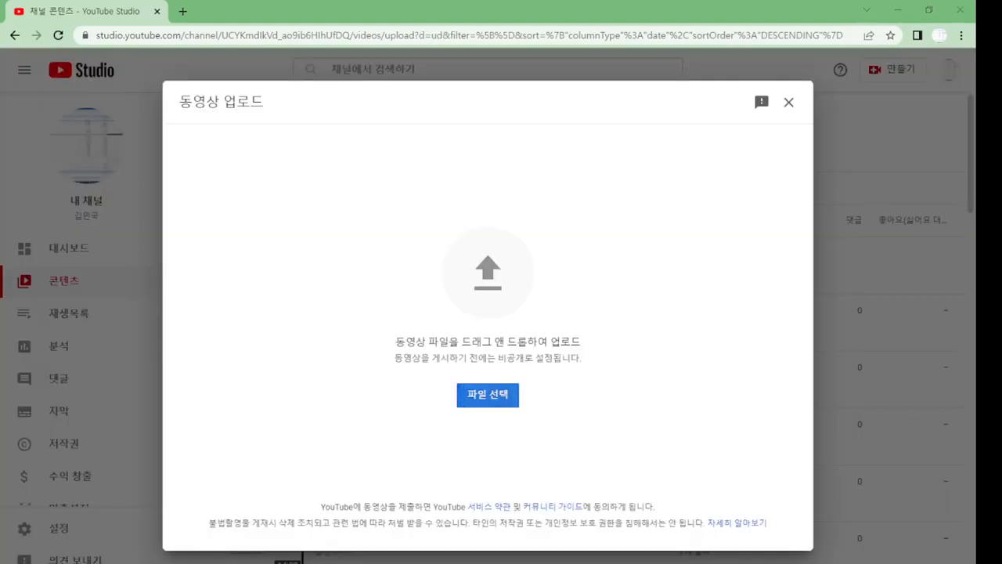
{"action": "left_click", "coordinate": [488, 395]}
{"action": "left_click", "coordinate": [231, 125]}
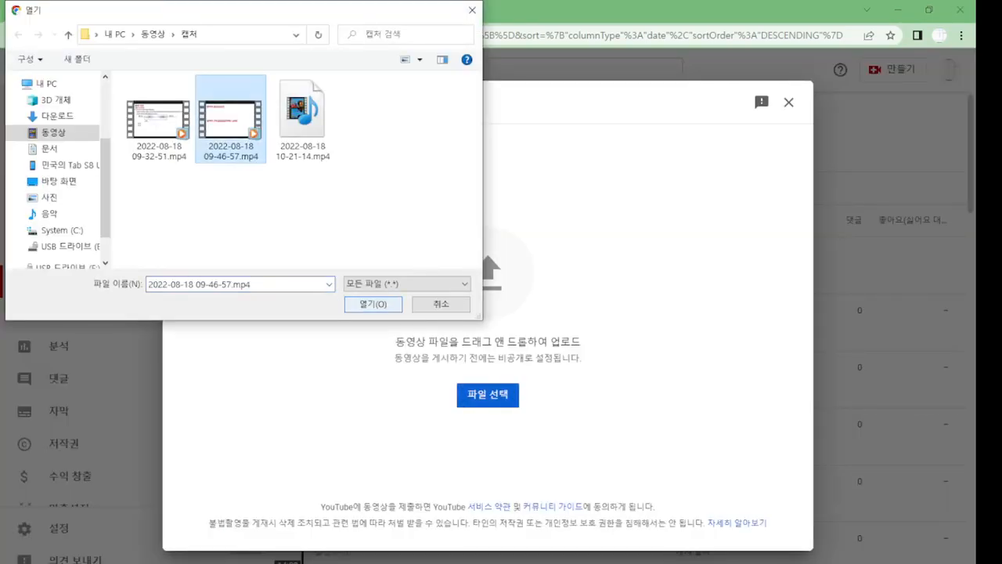
{"action": "left_click", "coordinate": [374, 303]}
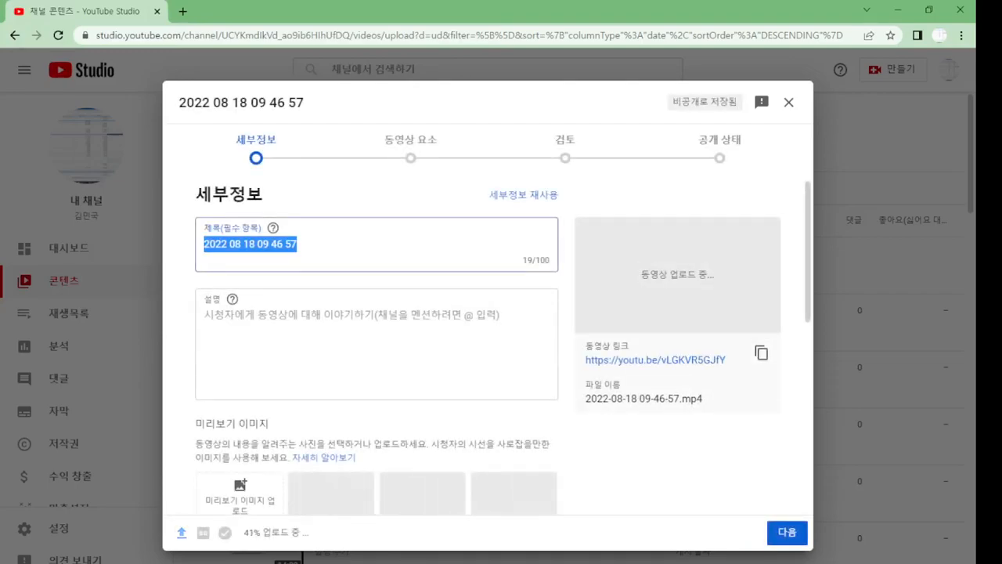
- Paste the copied title and change its ending so it reads "[전산세무2급: 부가가치세 이론] 재화의 공급시기"
{"action": "key", "text": "ctrl+v"}
{"action": "left_click_drag", "start_coordinate": [380, 243], "coordinate": [535, 244]}
{"action": "type", "text": "공급시기"}
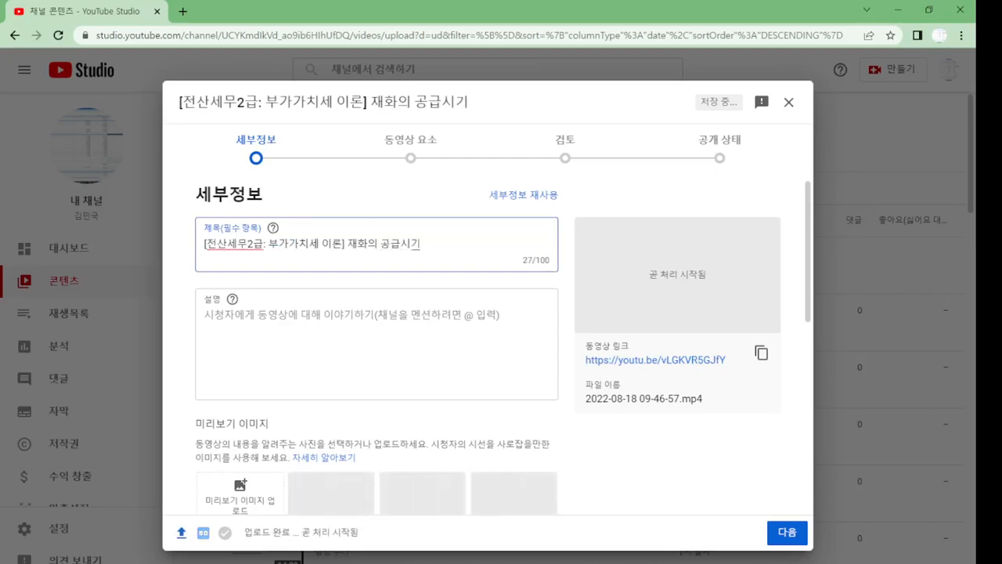
- Declare the 재화의 공급시기 video not made for kids and set its visibility to 공개
{"action": "scroll", "coordinate": [202, 420], "scroll_direction": "down", "scroll_amount": 6}
{"action": "left_click", "coordinate": [202, 420]}
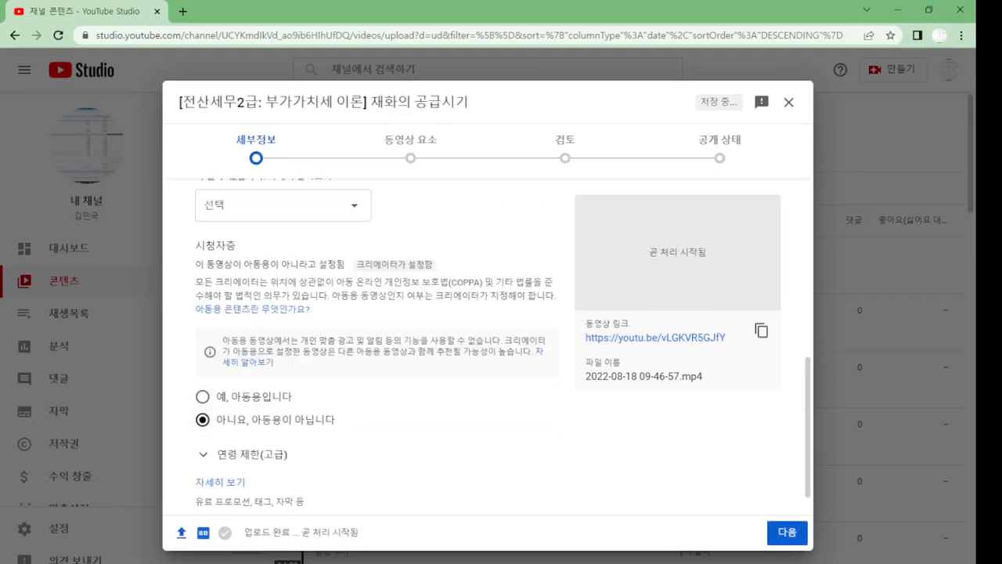
{"action": "left_click", "coordinate": [787, 532]}
{"action": "left_click", "coordinate": [787, 532]}
{"action": "left_click", "coordinate": [237, 369]}
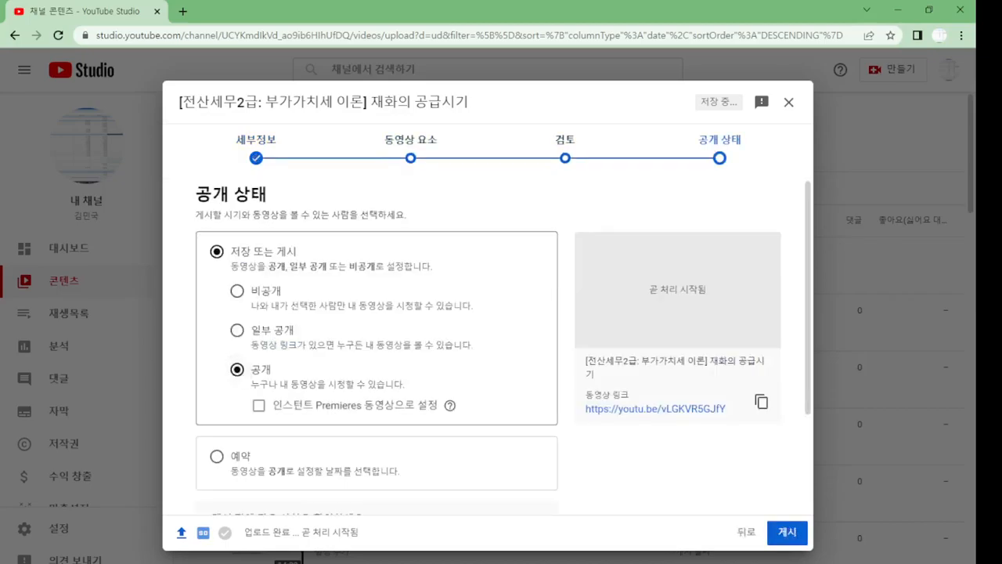
- Publish the 재화의 공급시기 video
{"action": "left_click", "coordinate": [787, 531]}
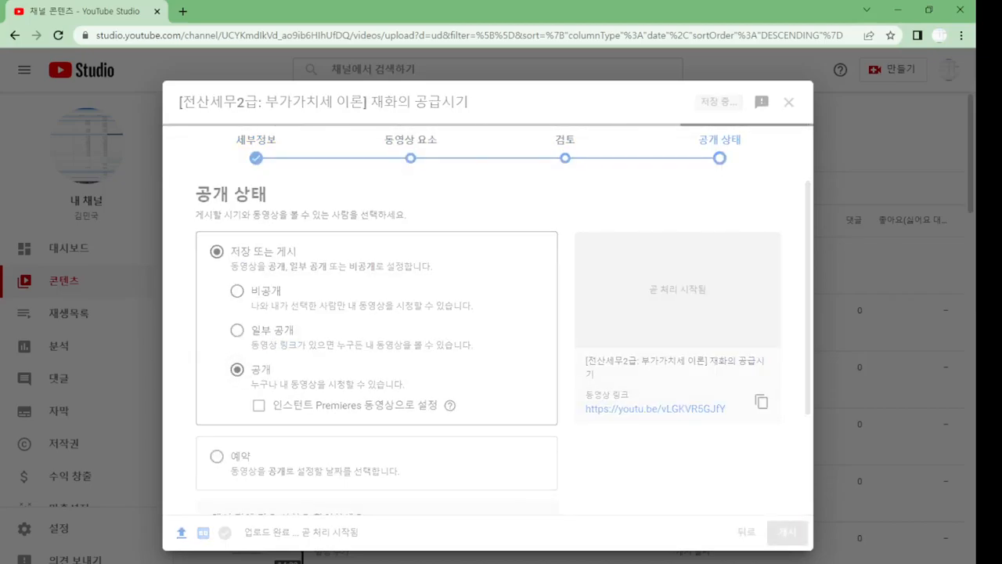
- Look through both pages of today's disclosures on the KIND site in a new browser tab and close that tab
{"action": "key", "text": "ctrl+t"}
{"action": "left_click", "coordinate": [93, 57]}
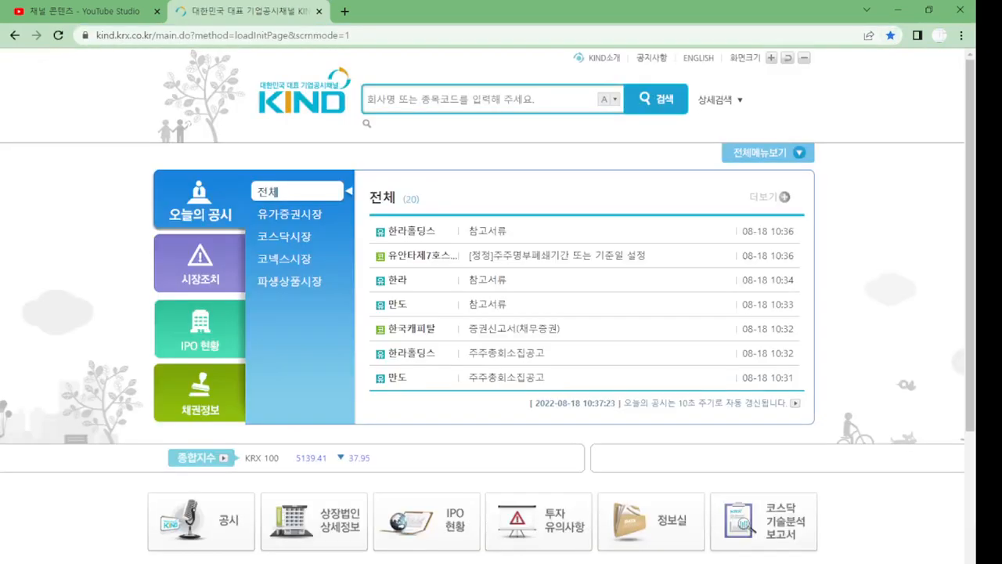
{"action": "scroll", "coordinate": [470, 313], "scroll_direction": "down", "scroll_amount": 5}
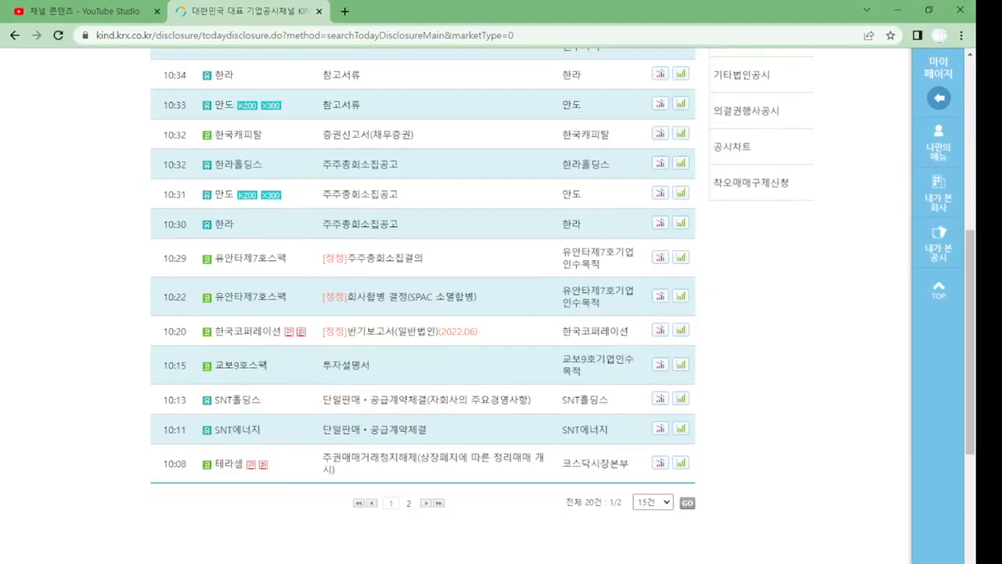
{"action": "left_click", "coordinate": [408, 503]}
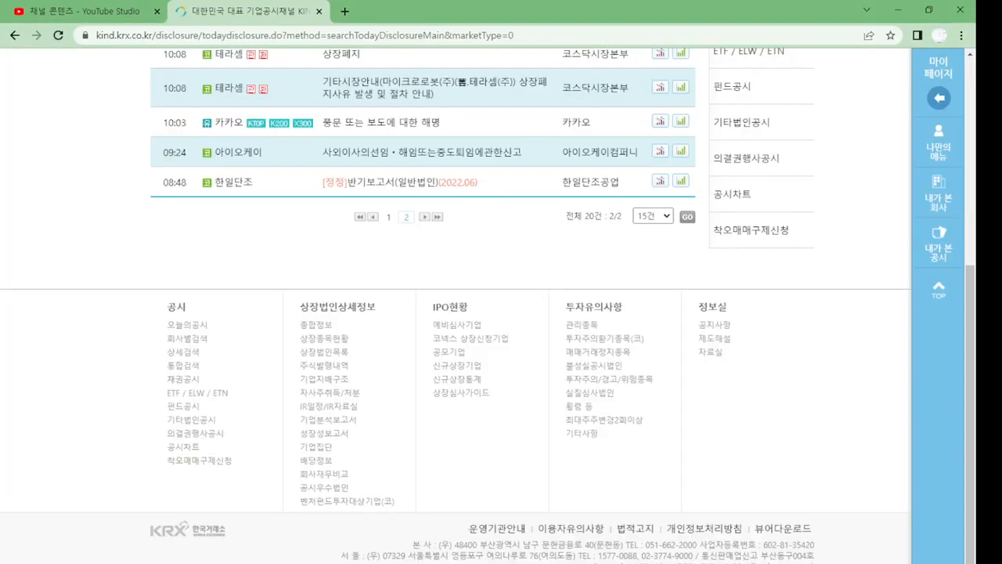
{"action": "scroll", "coordinate": [423, 313], "scroll_direction": "up", "scroll_amount": 4}
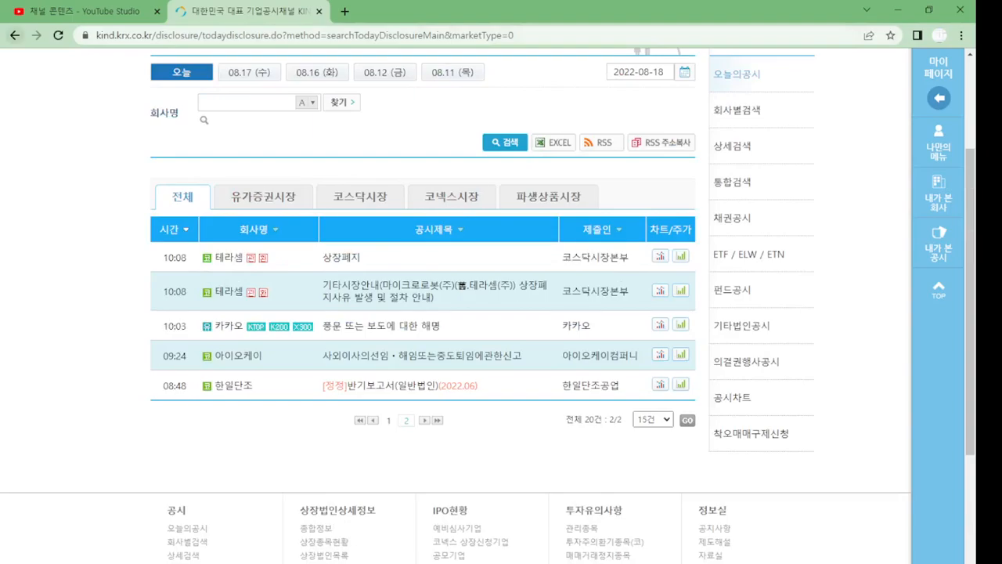
{"action": "left_click", "coordinate": [15, 36]}
{"action": "left_click", "coordinate": [898, 9]}
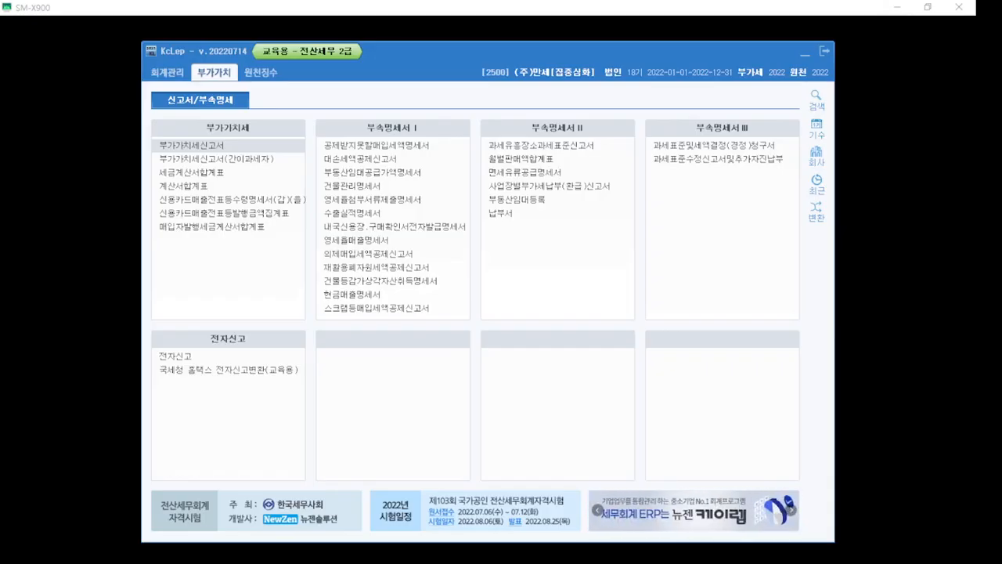
{"action": "key", "text": "alt+Tab"}
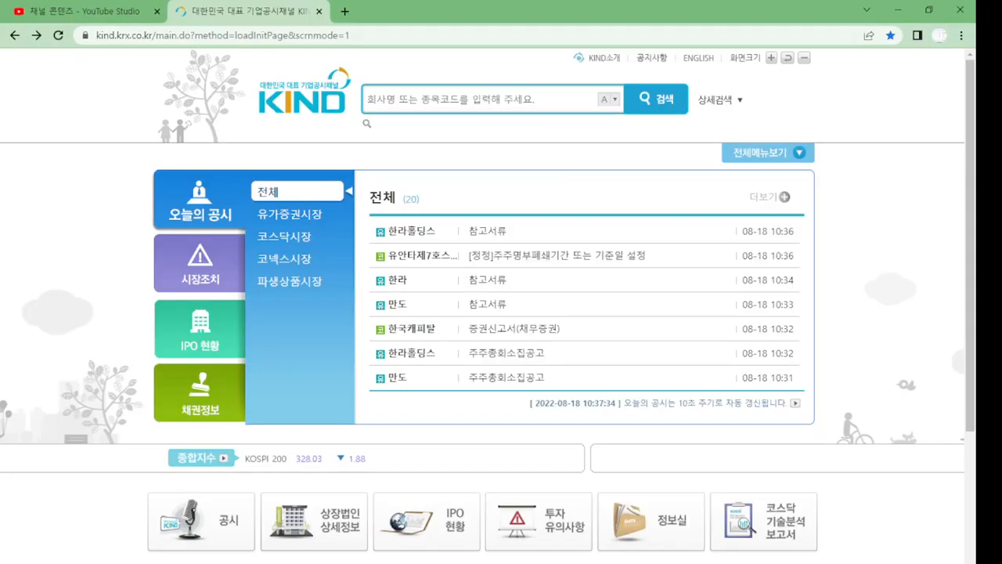
{"action": "left_click", "coordinate": [318, 11]}
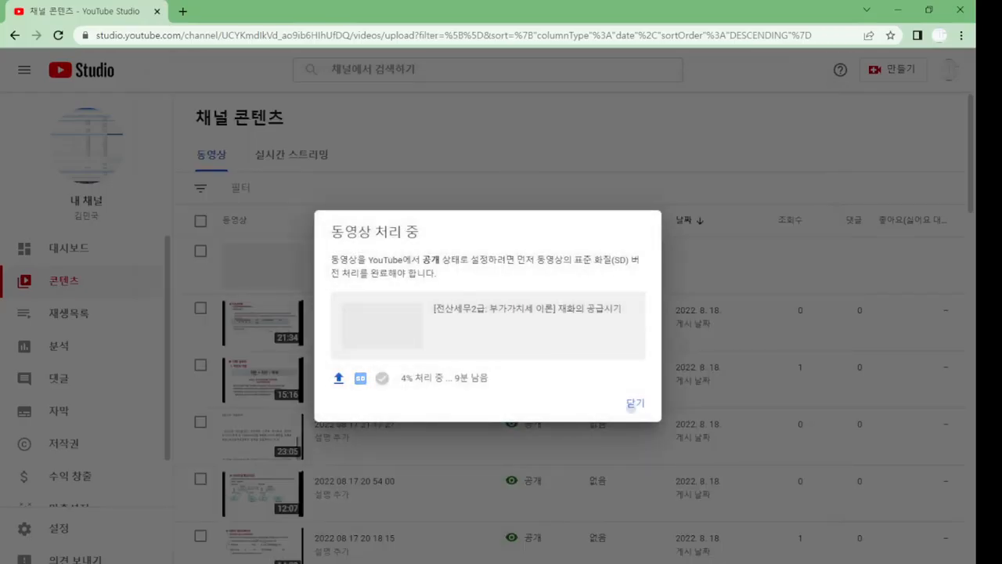
{"action": "left_click", "coordinate": [633, 405]}
{"action": "left_click", "coordinate": [893, 69]}
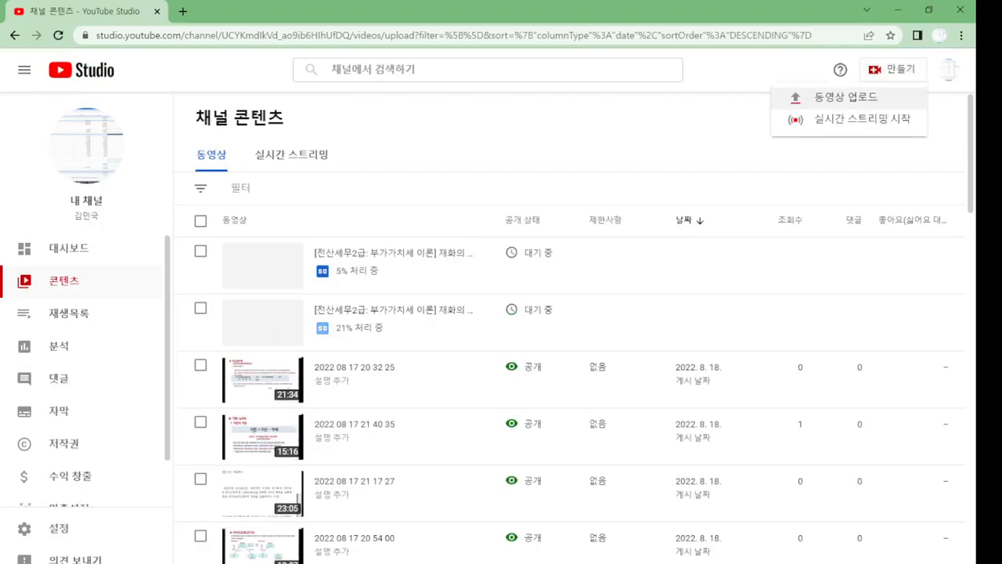
{"action": "left_click", "coordinate": [822, 97]}
{"action": "left_click", "coordinate": [488, 395]}
{"action": "left_click", "coordinate": [302, 118]}
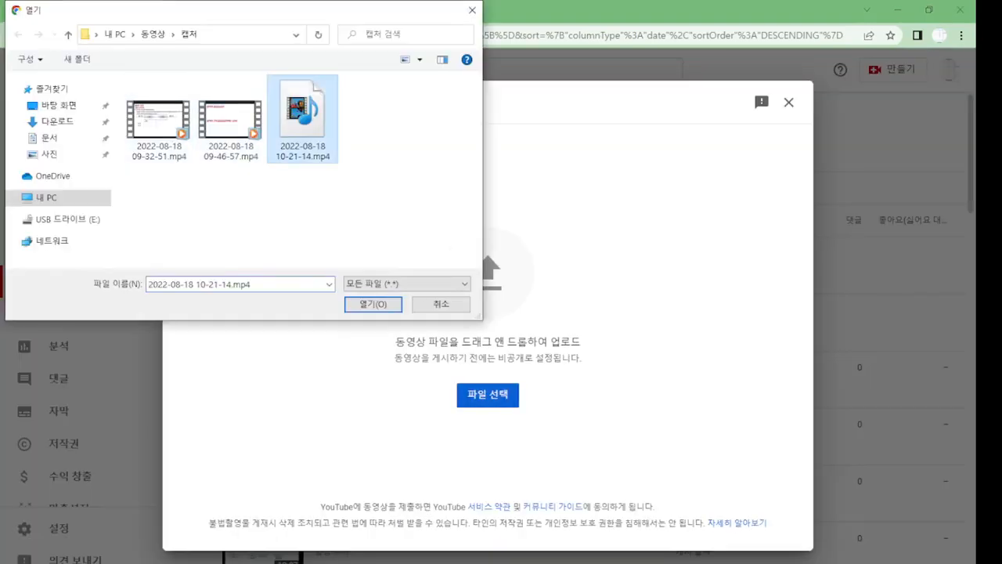